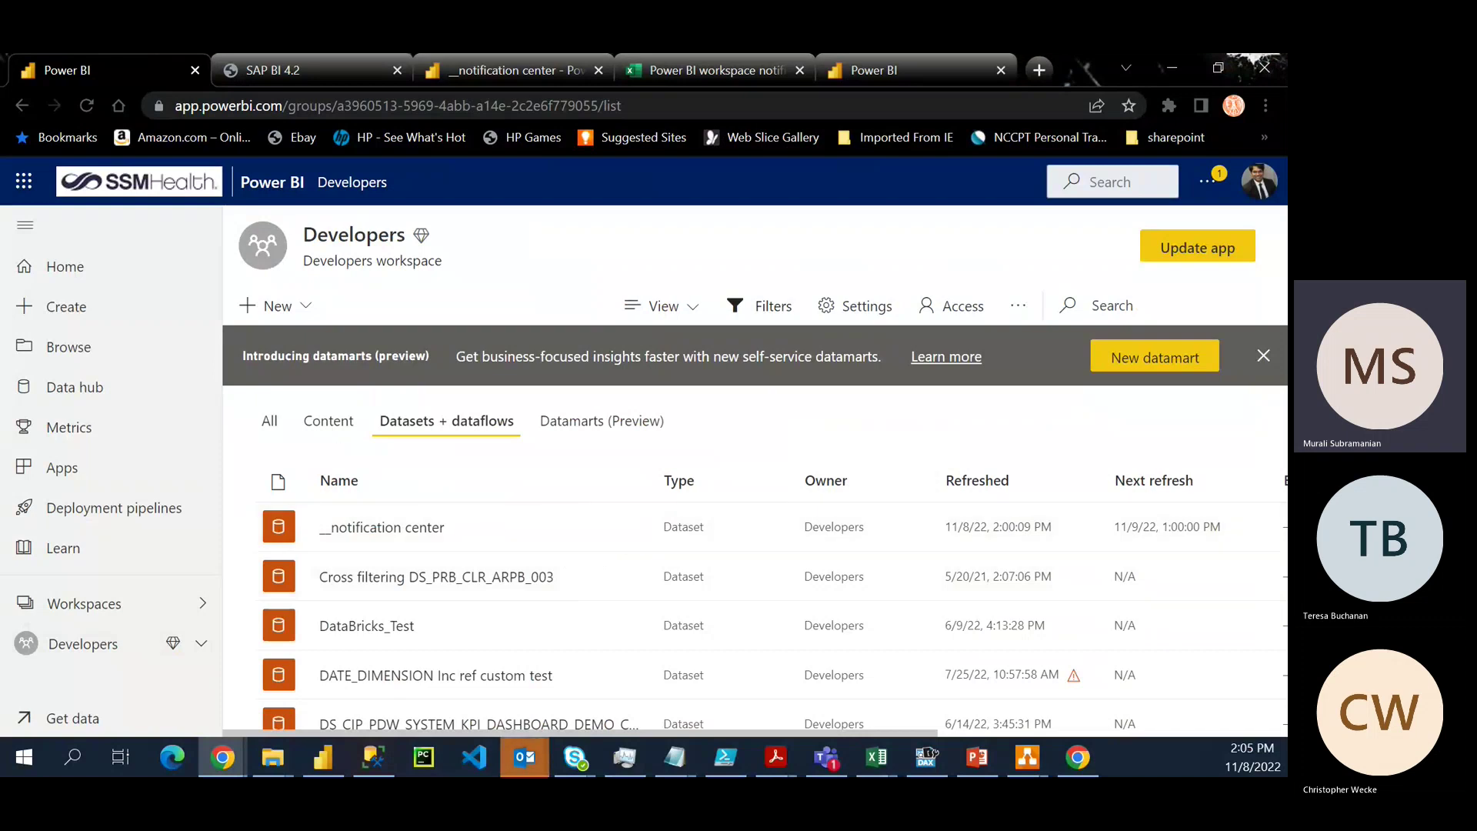
Open the settings of the __notification center dataset and expand its scheduled refresh options
mouse_move(339, 521)
left_click(631, 530)
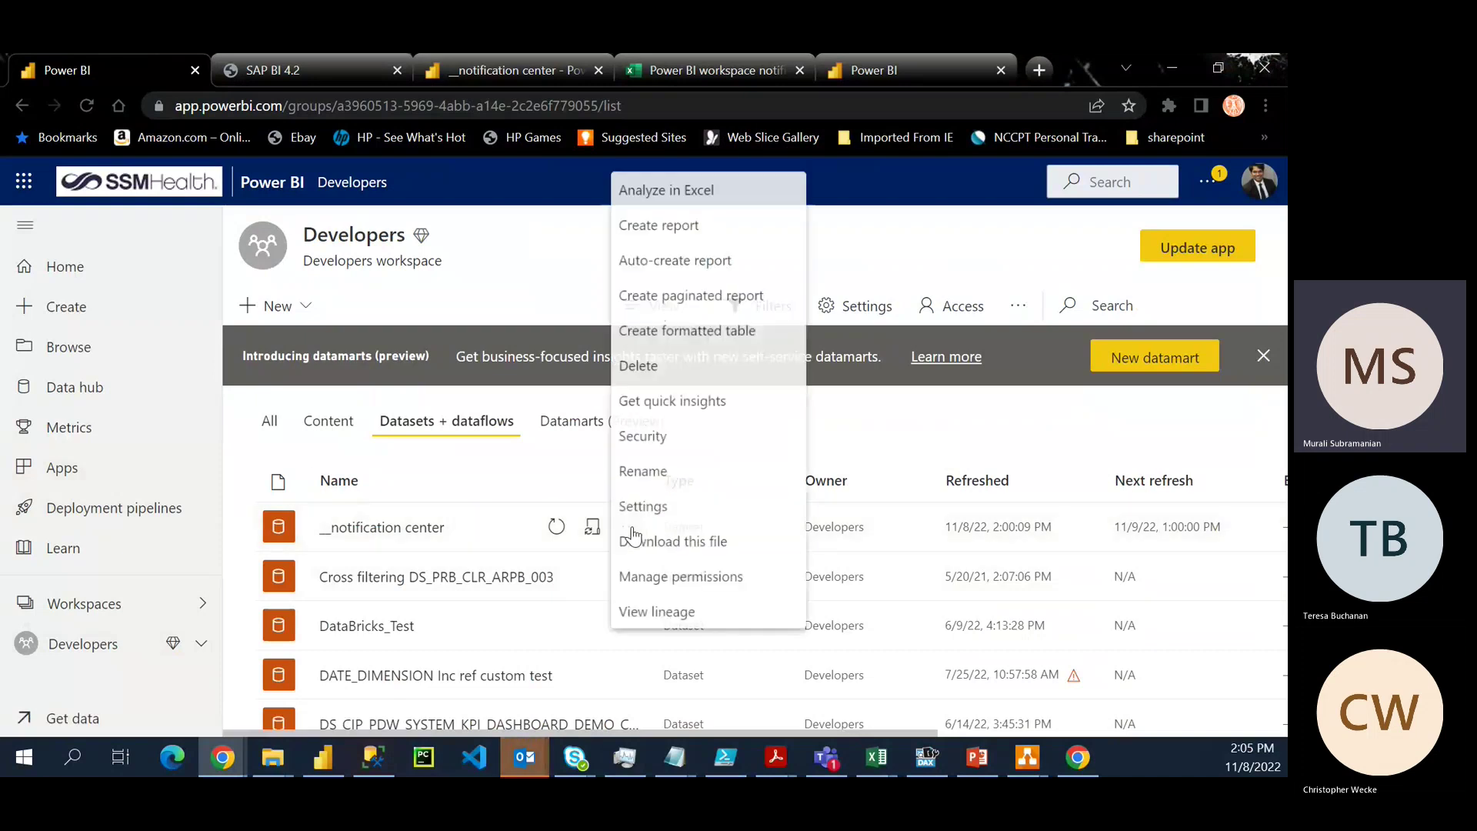
left_click(647, 501)
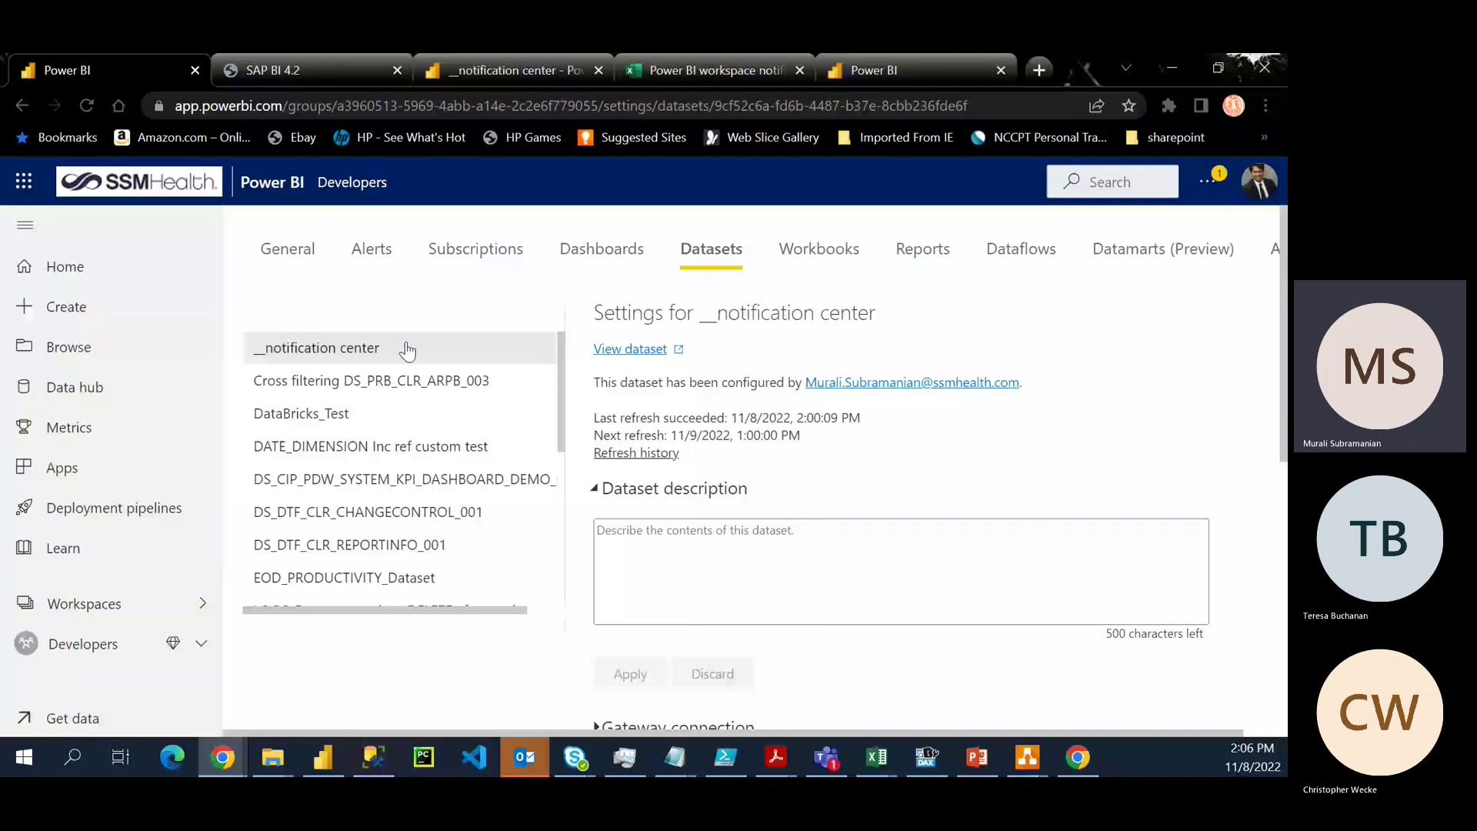
scroll(591, 444, "down", 5)
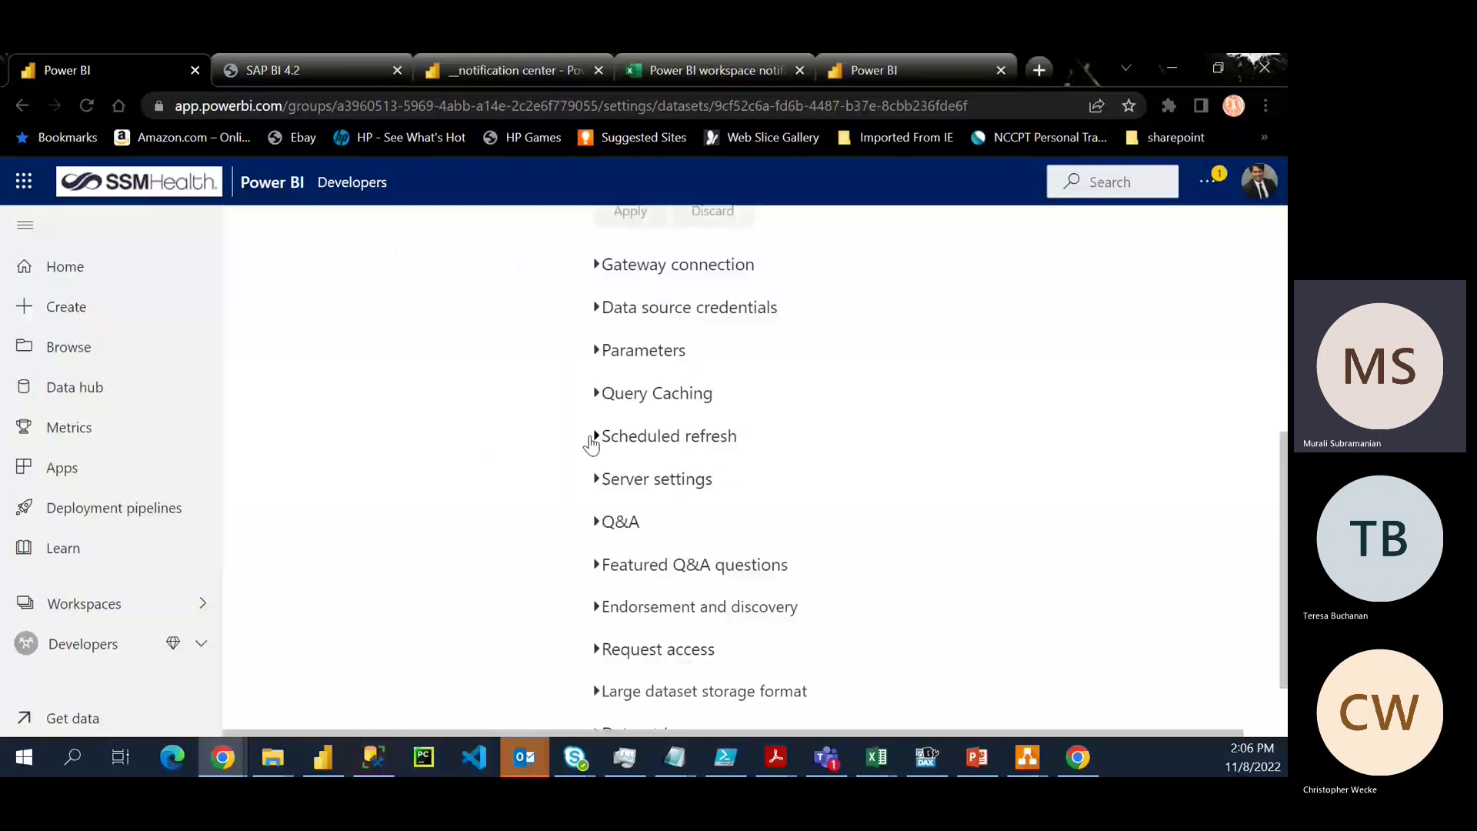
left_click(594, 436)
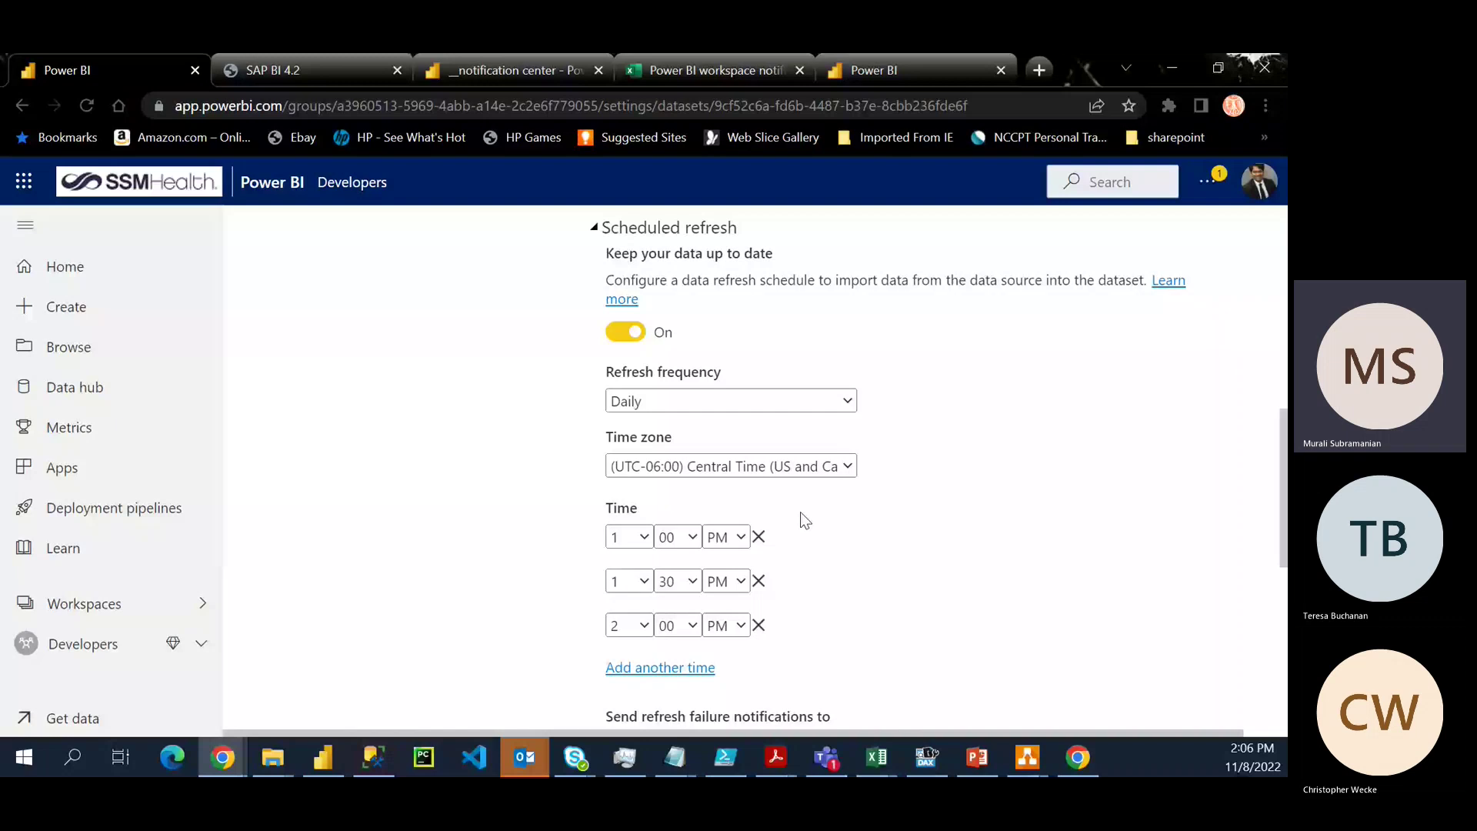
Examine the dataset's refresh times and failure notification recipients, and collapse the scheduled refresh options
scroll(770, 569, "down", 2)
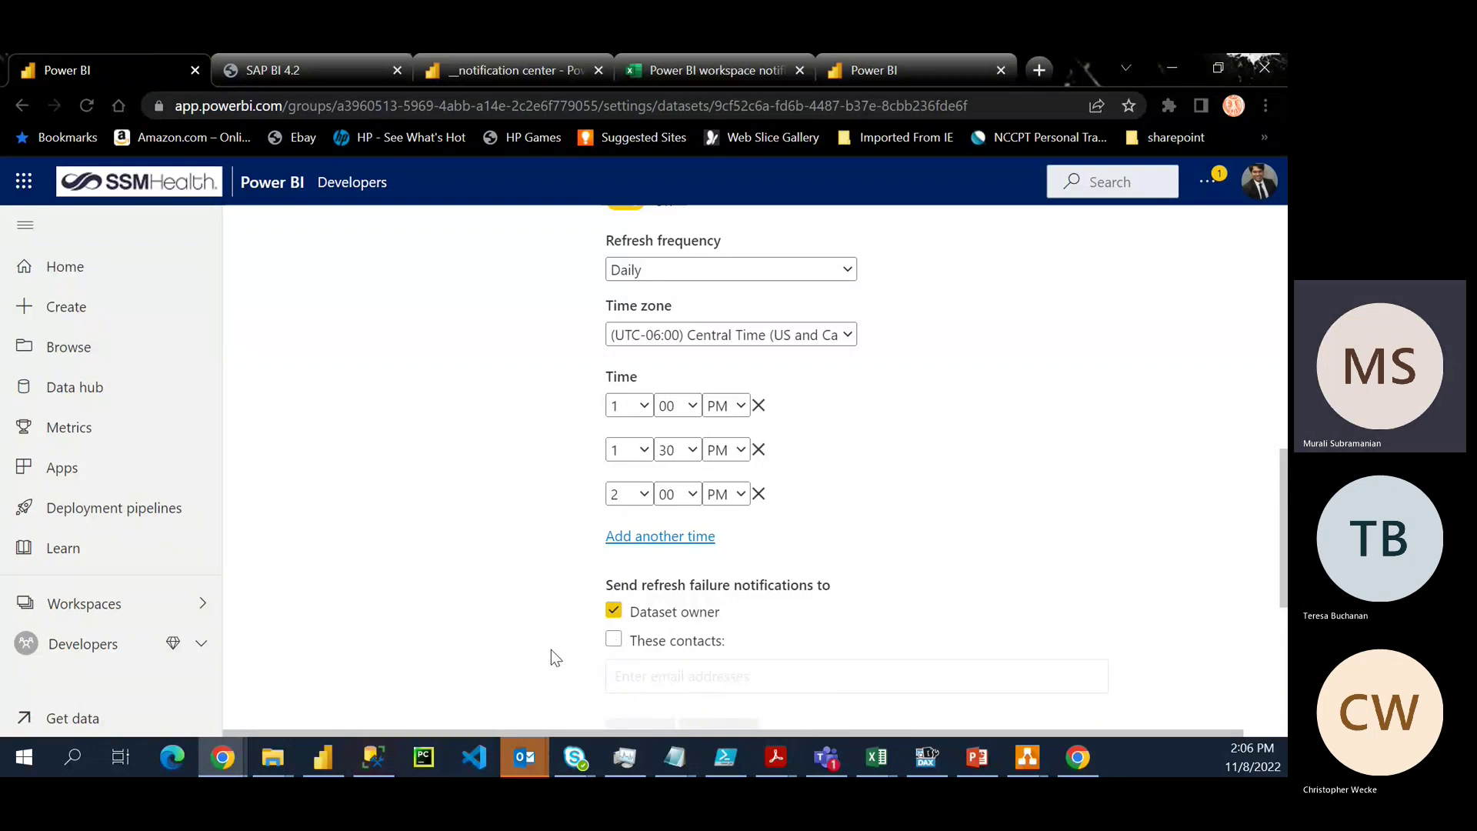
scroll(551, 651, "down", 2)
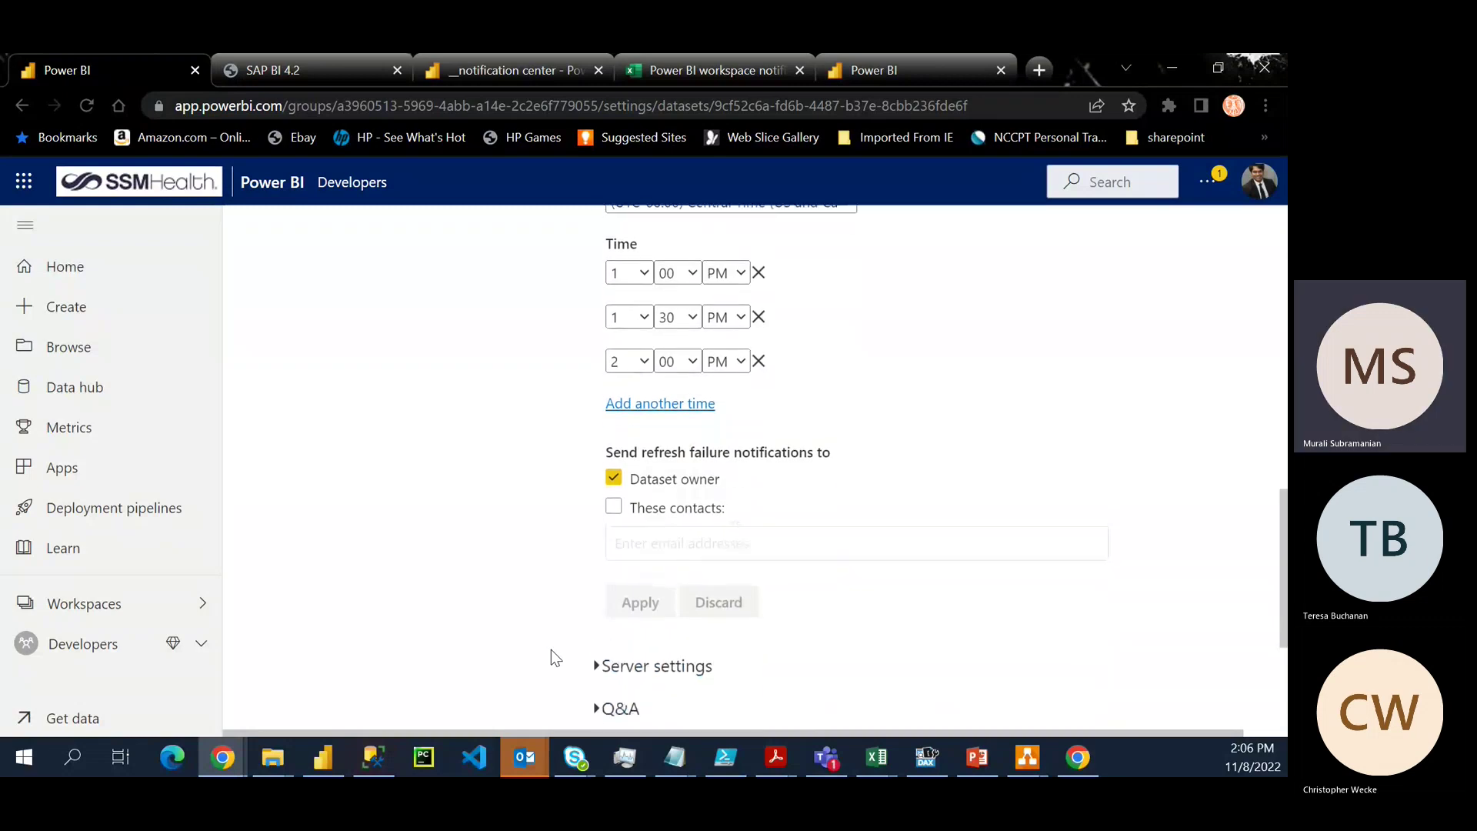
scroll(551, 650, "up", 1)
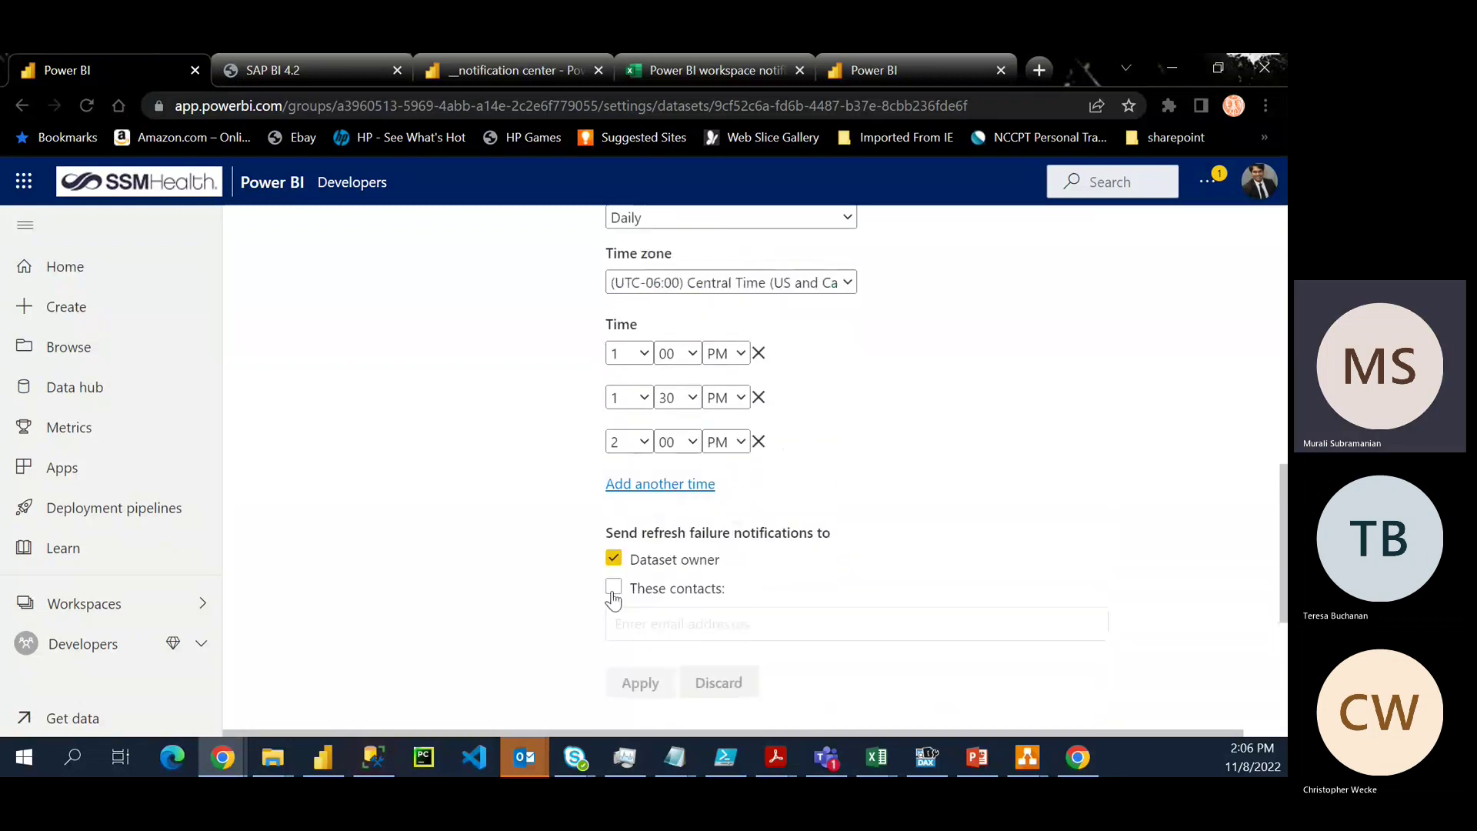
scroll(482, 433, "up", 3)
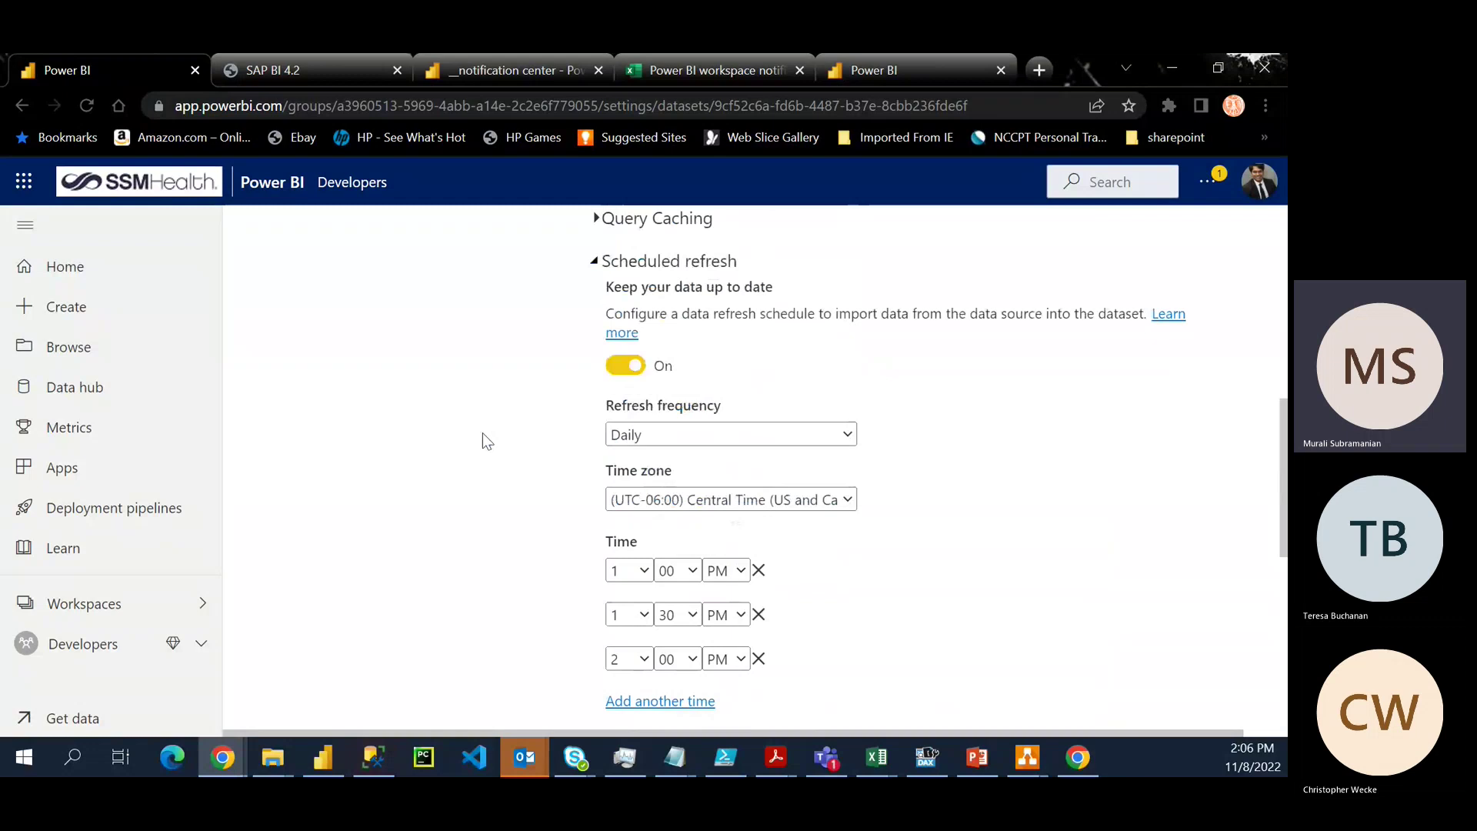
scroll(494, 485, "up", 1)
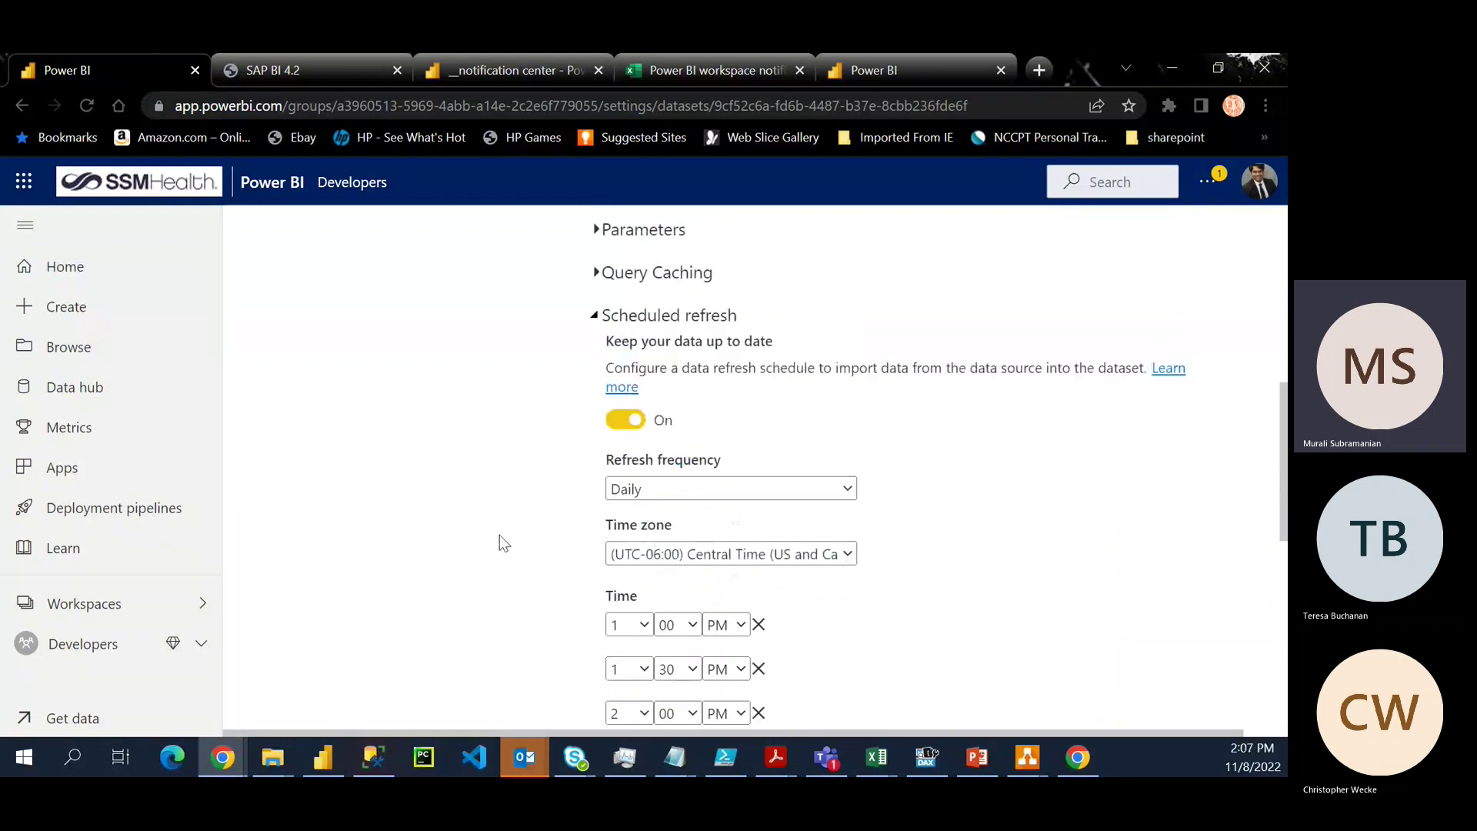
scroll(499, 535, "down", 7)
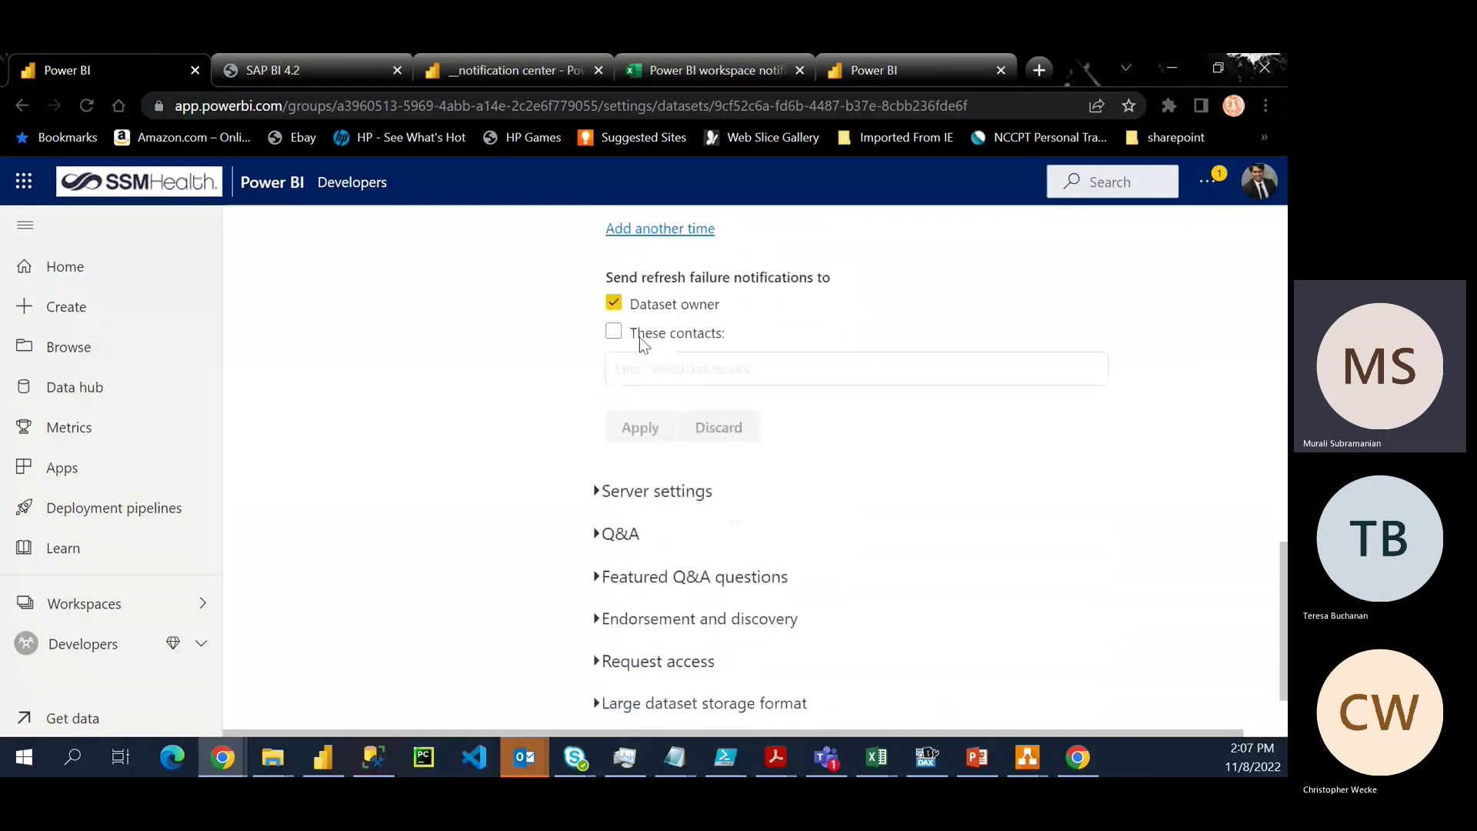
scroll(515, 387, "up", 10)
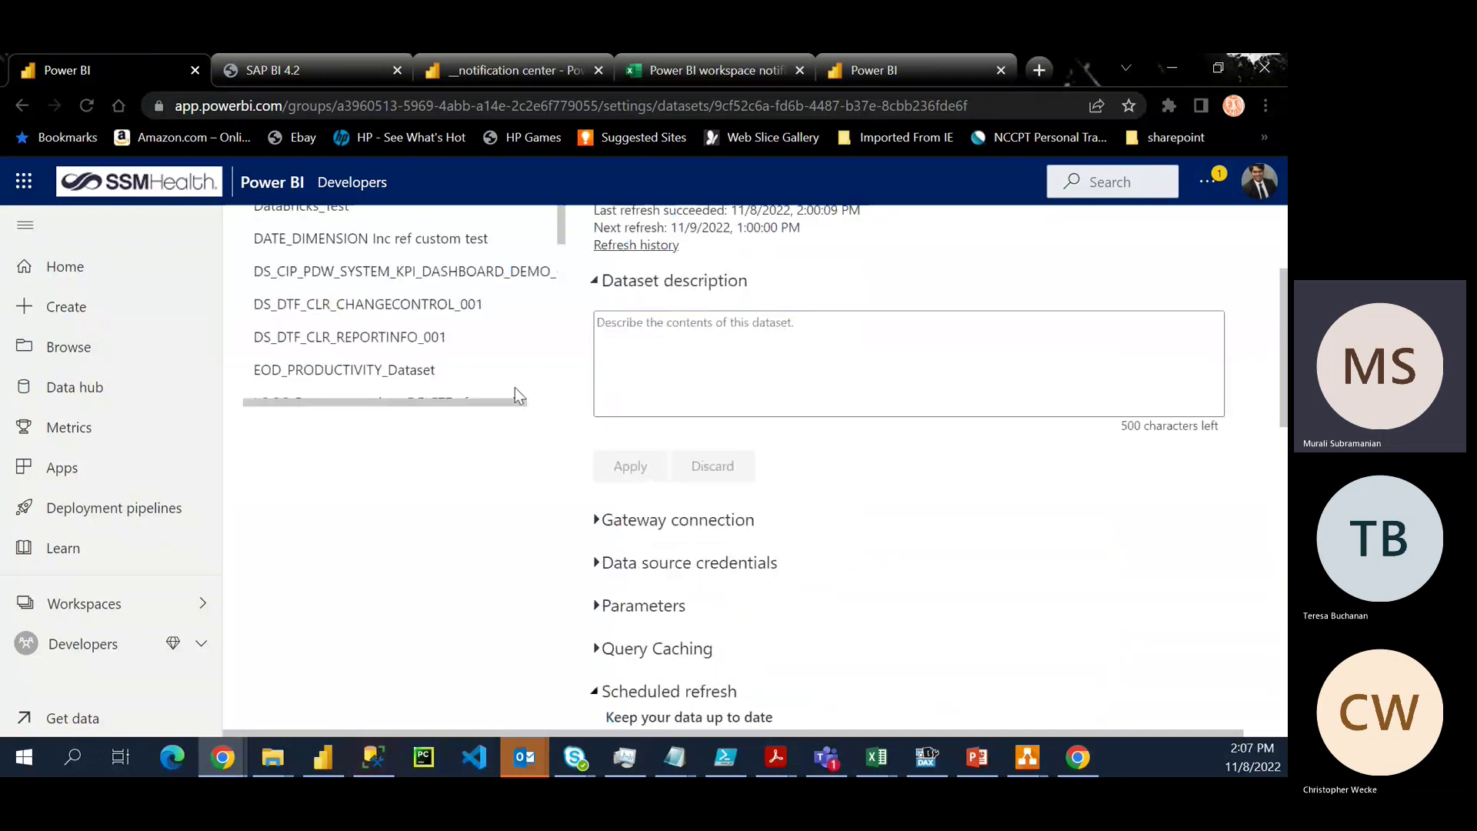
scroll(566, 564, "down", 2)
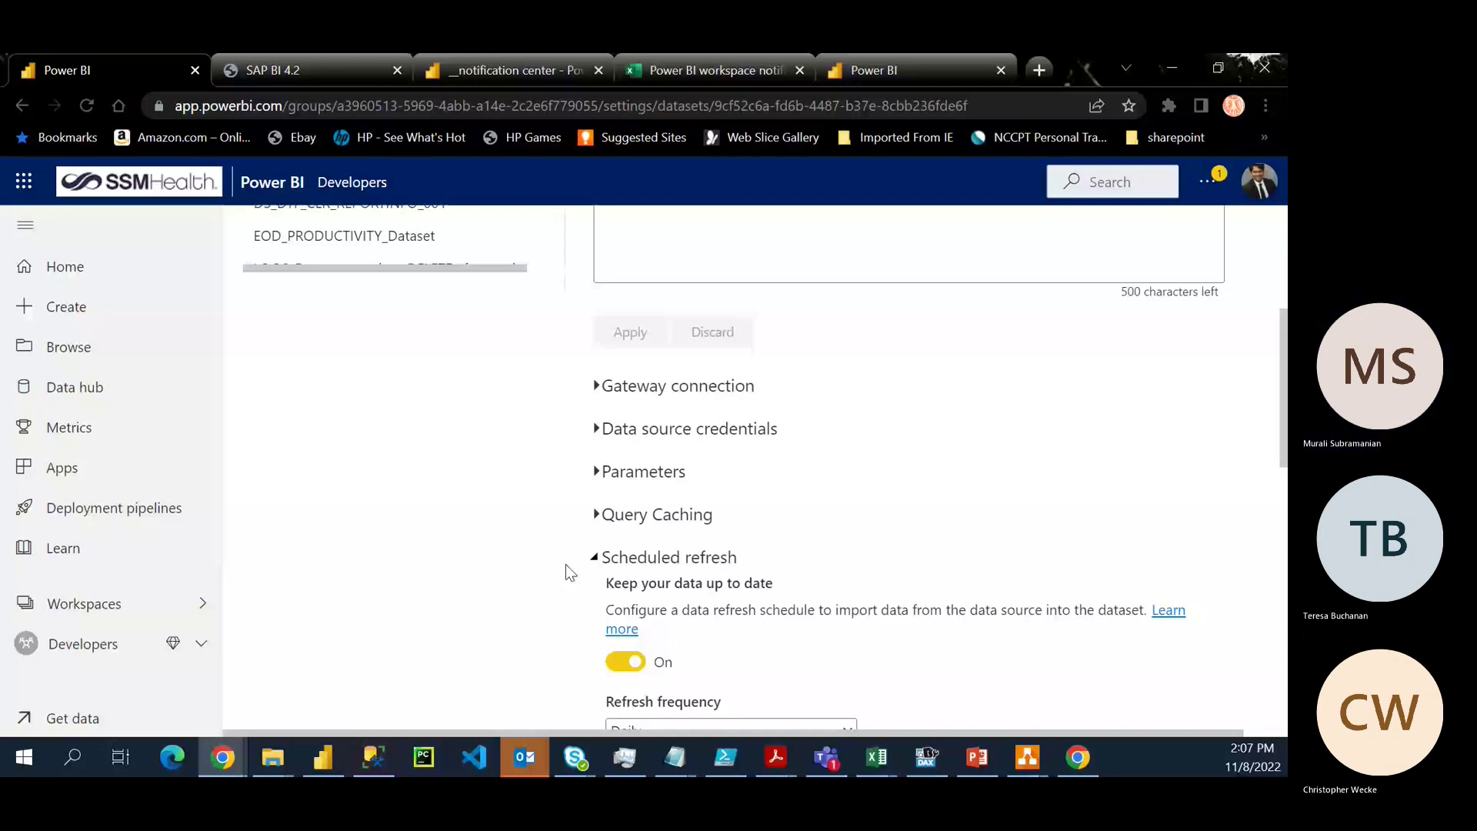
left_click(565, 565)
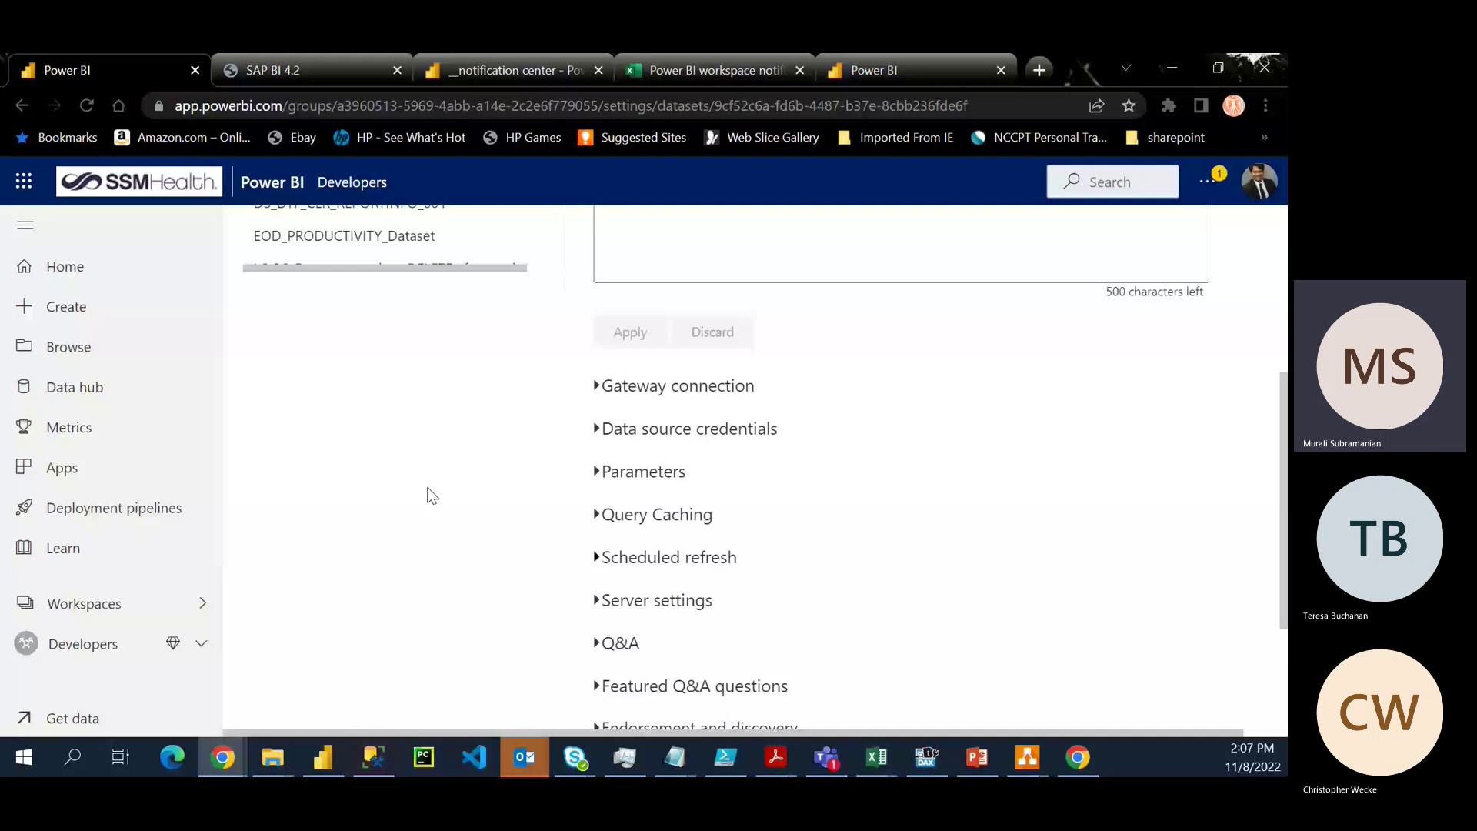
scroll(386, 456, "up", 1)
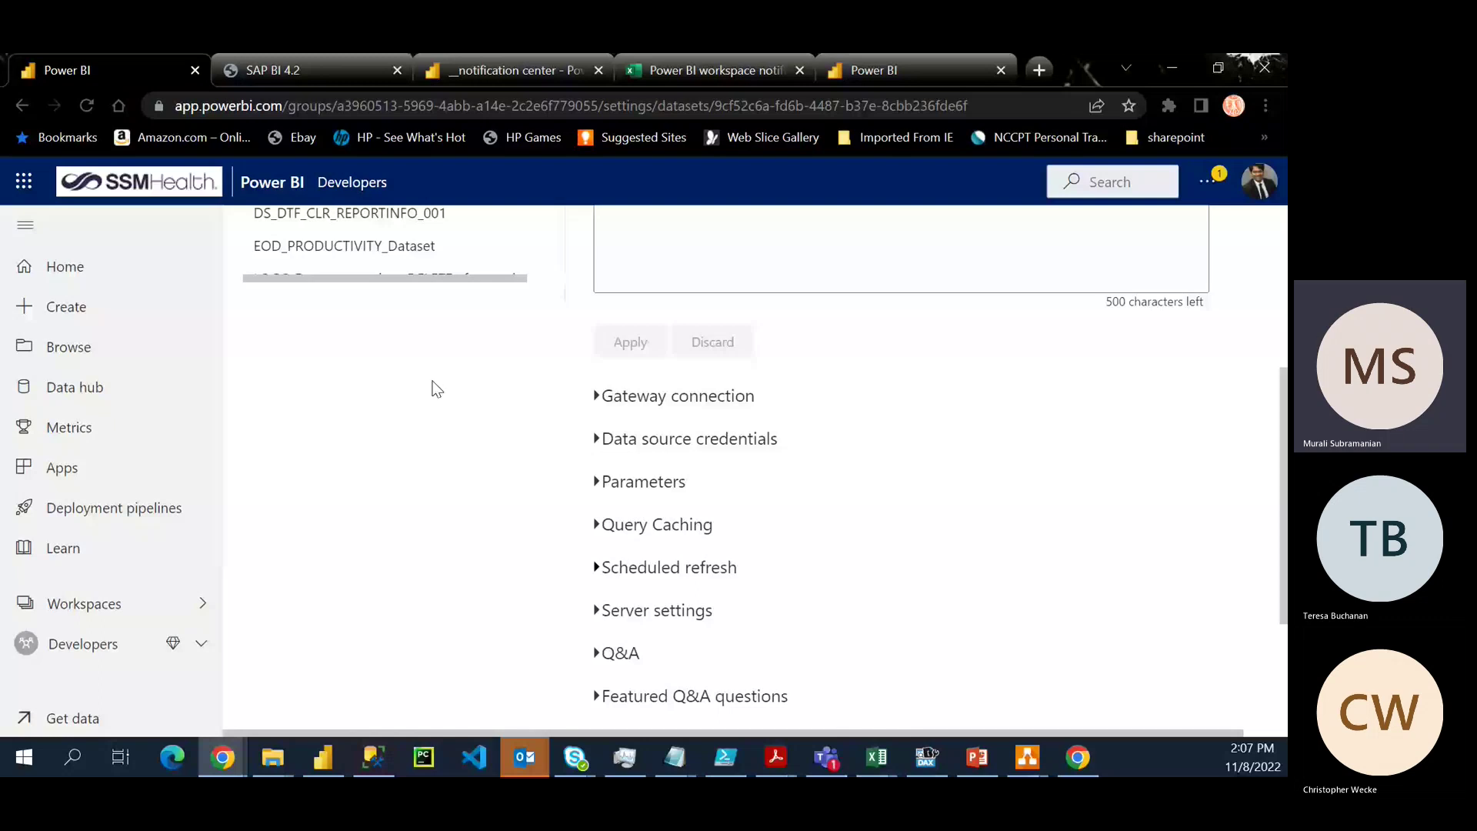
Switch to SQL Server Management Studio to look through the SSM_POWERBI tables, and to draw.io to view the Power BI metadata diagram
left_click(375, 757)
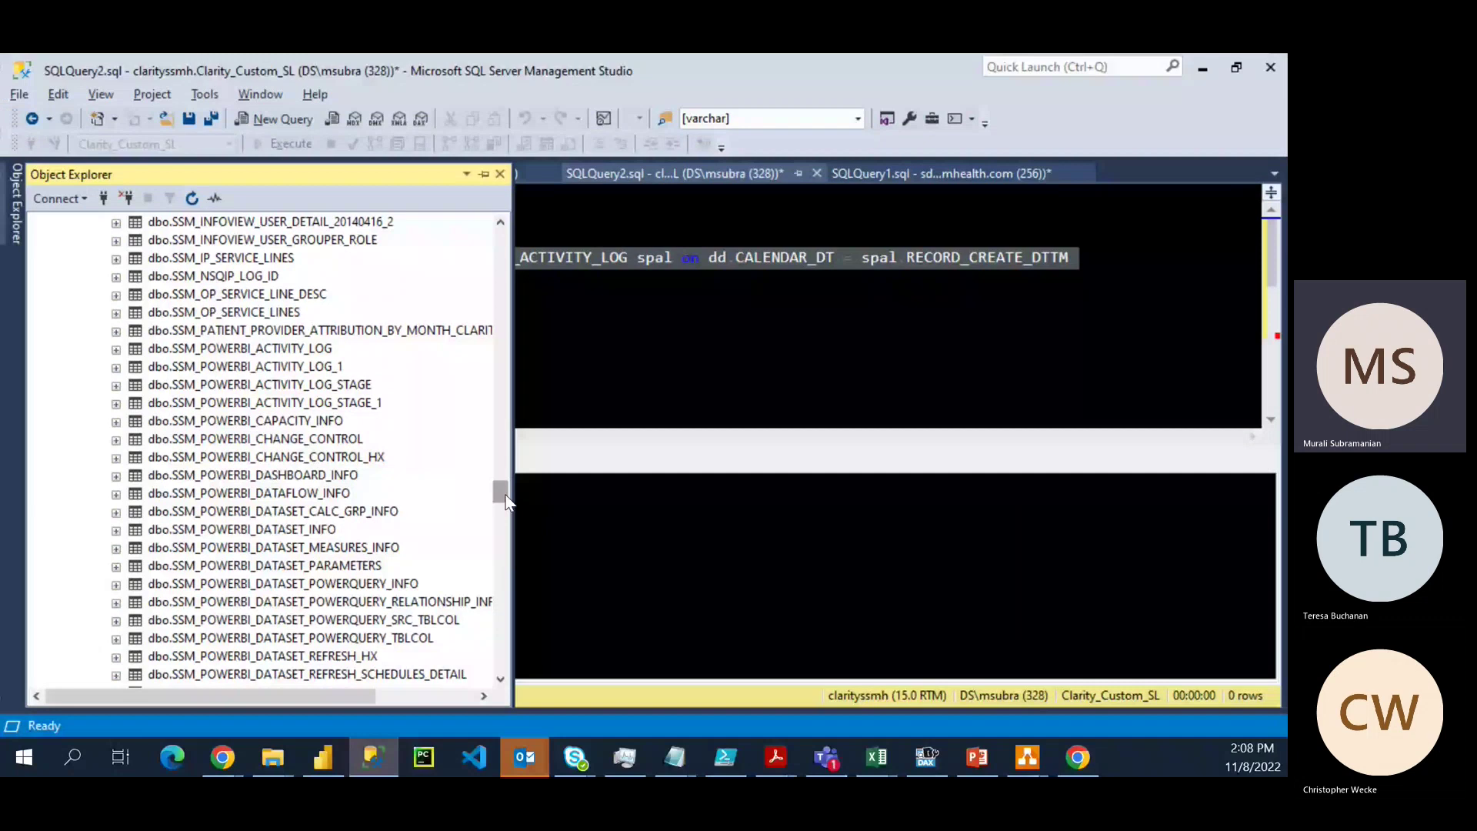
left_click_drag(505, 502, 506, 505)
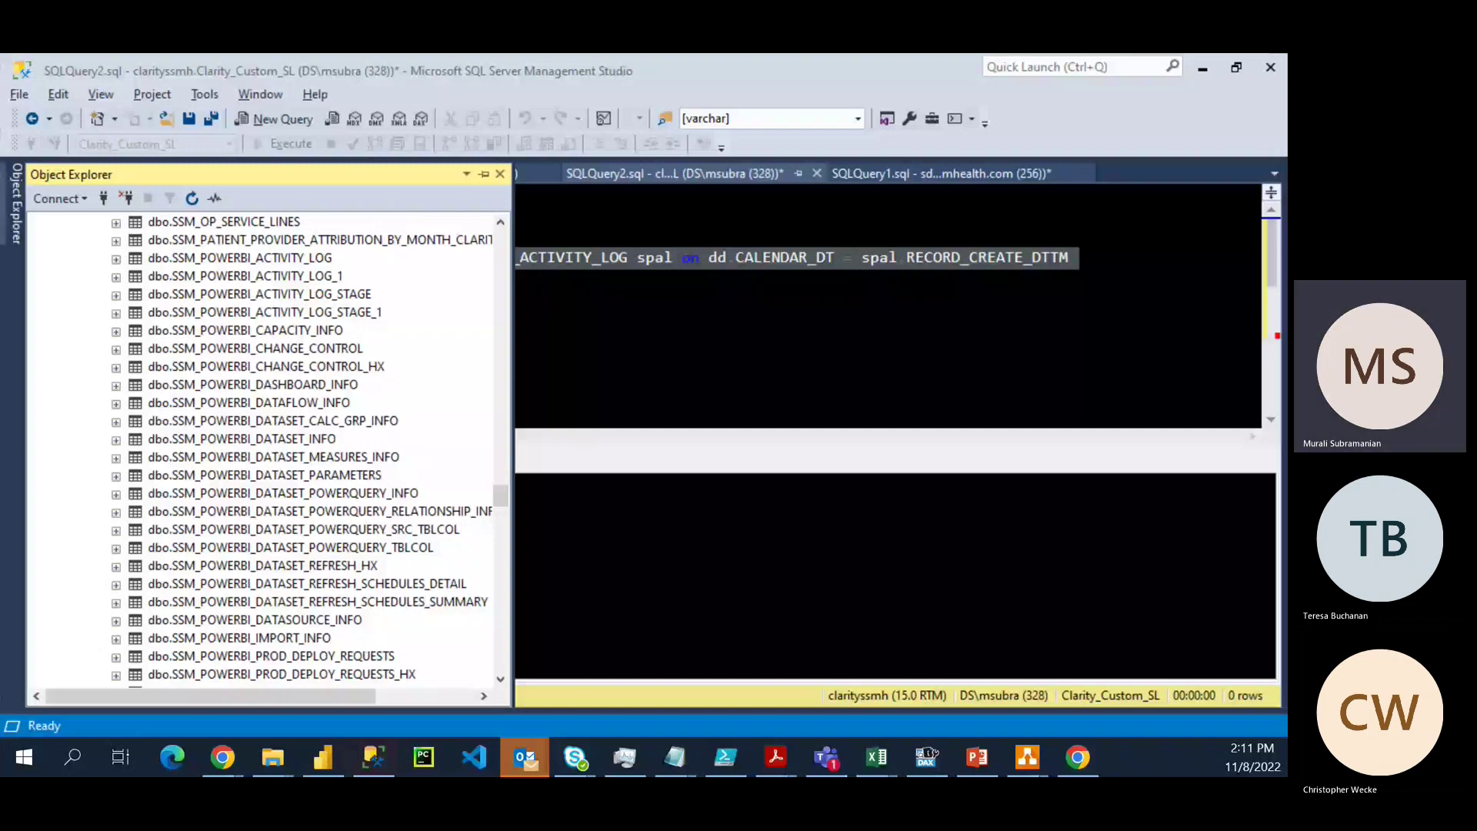
key("alt+Tab")
scroll(566, 686, "right", 1)
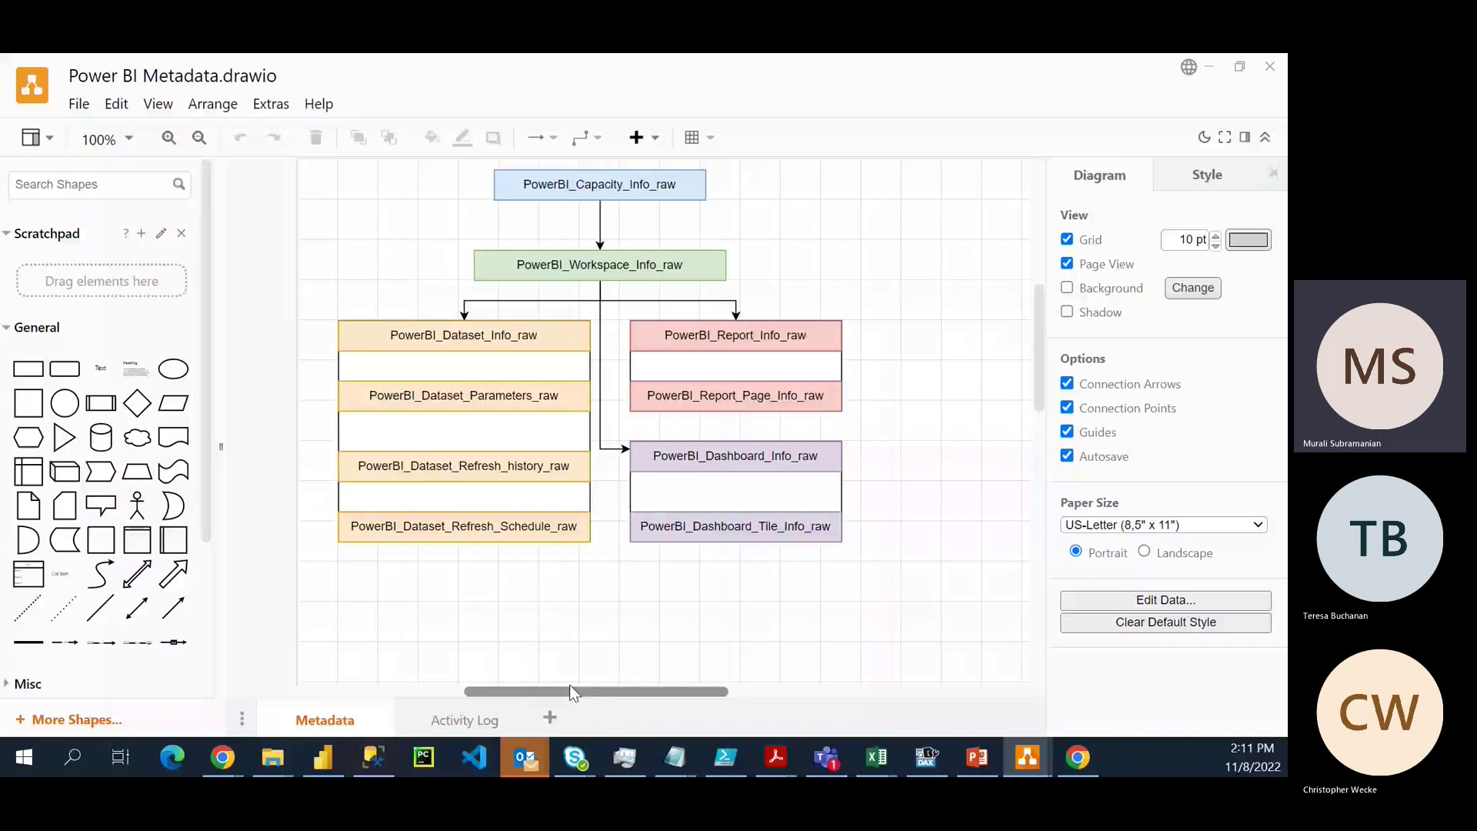
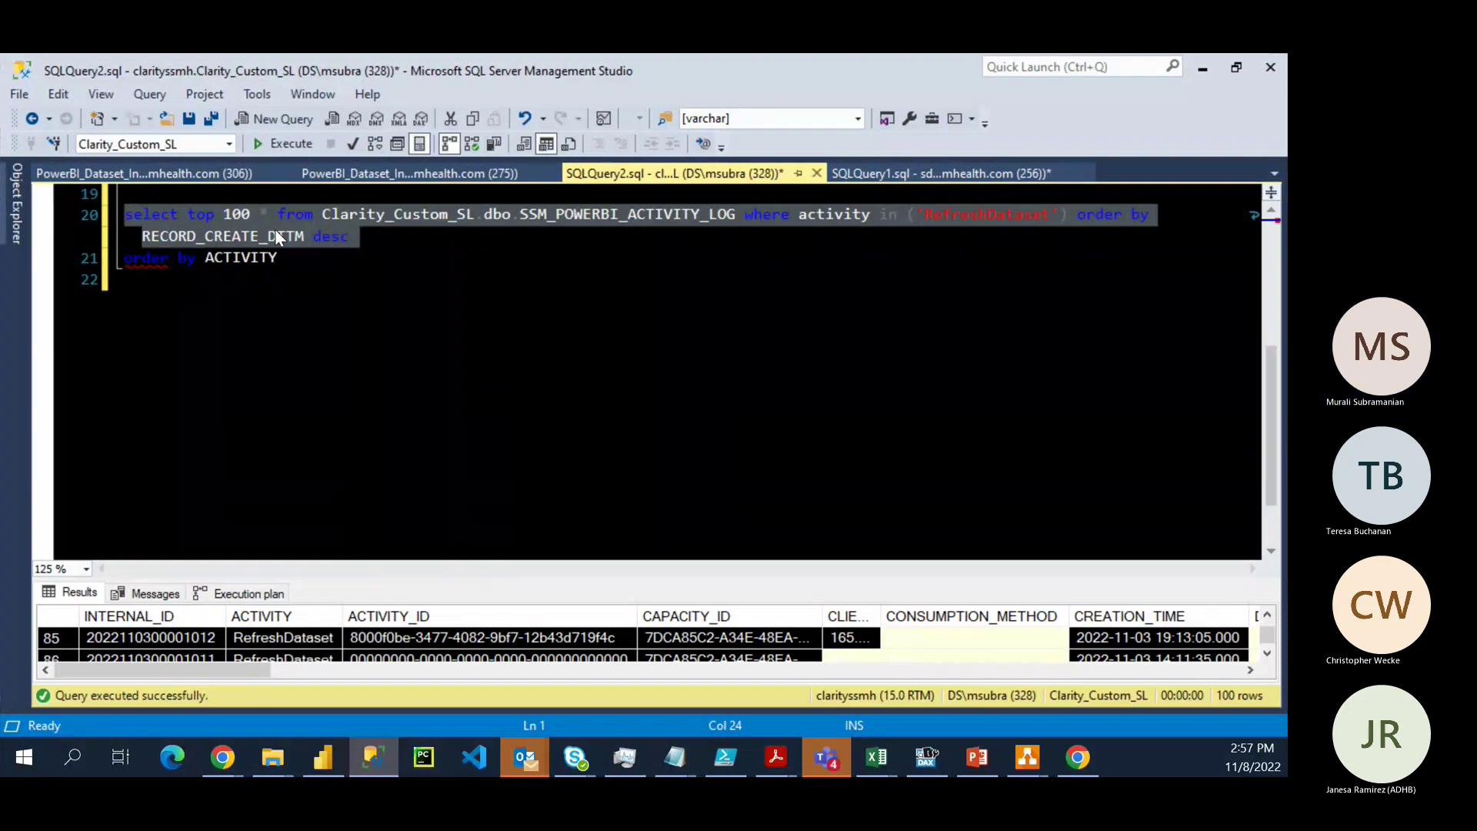
Begin a new query below the RefreshDataset activity query in SQLQuery2.sql with "select * from"
left_click(323, 248)
key("Return")
key("Return")
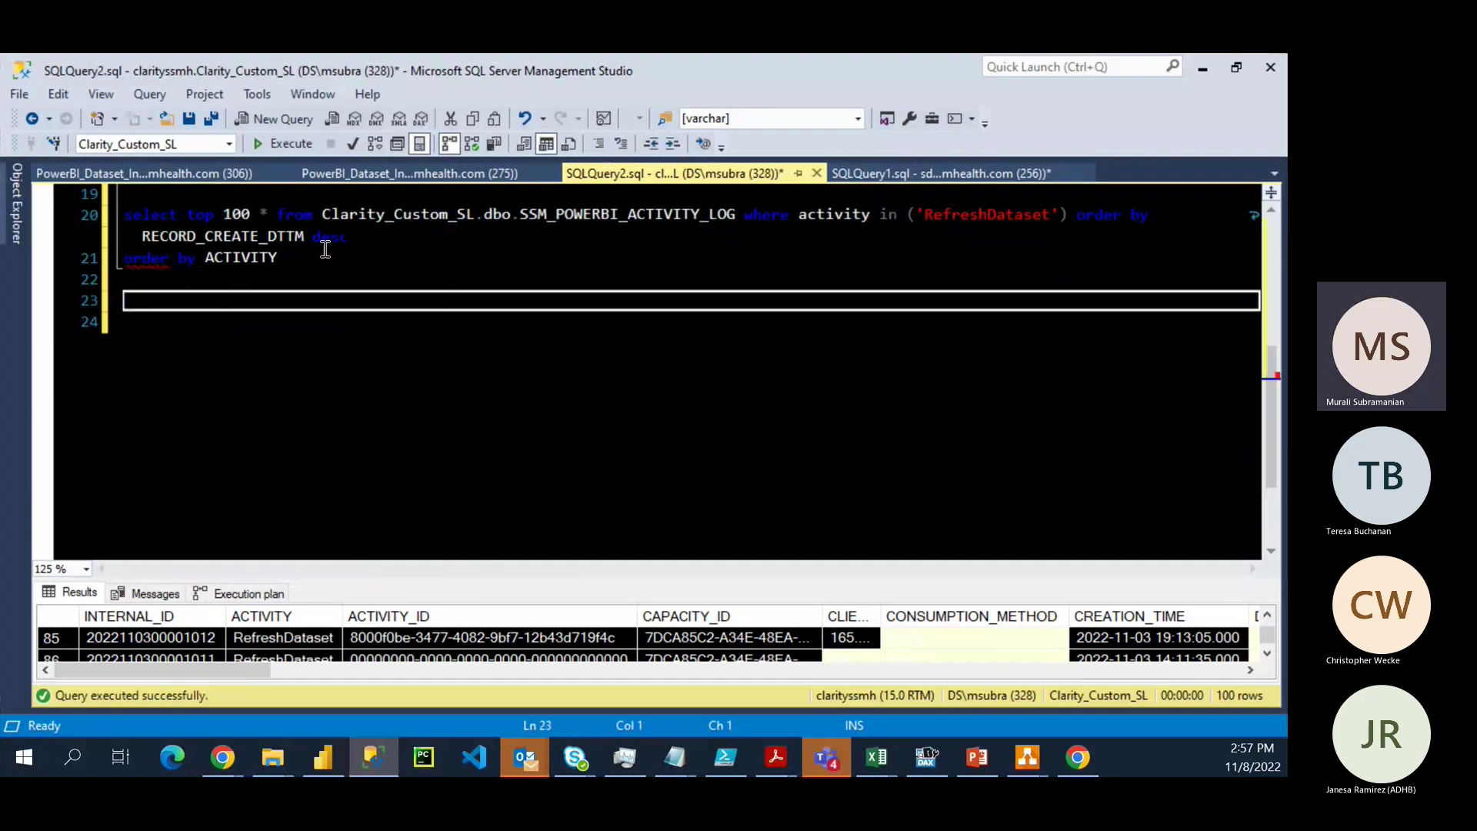
type("select * from")
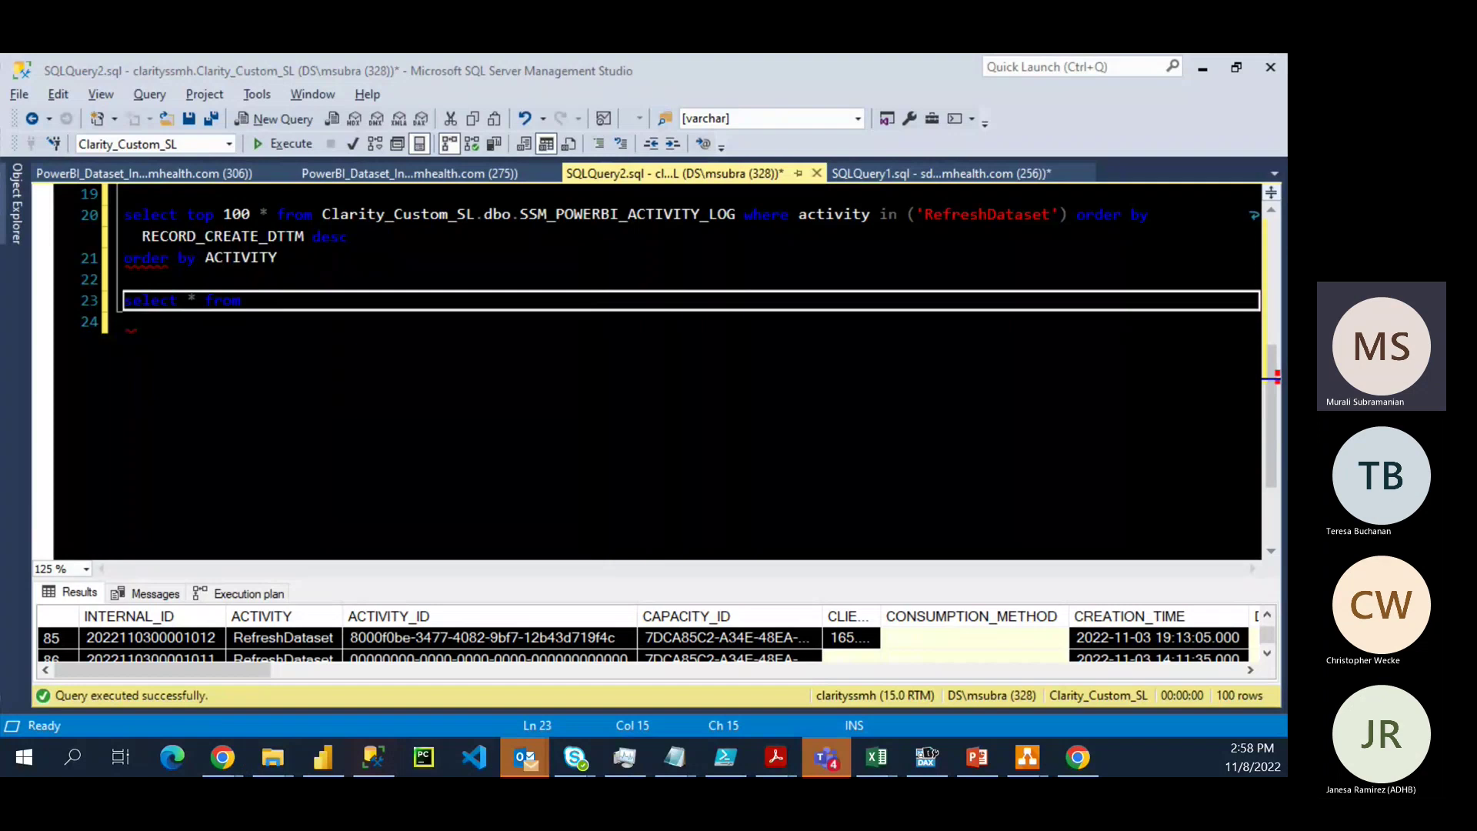
Switch to Chrome and view the Microsoft Learn reference on Datasets - Get Refresh History In Group
key("alt+Tab")
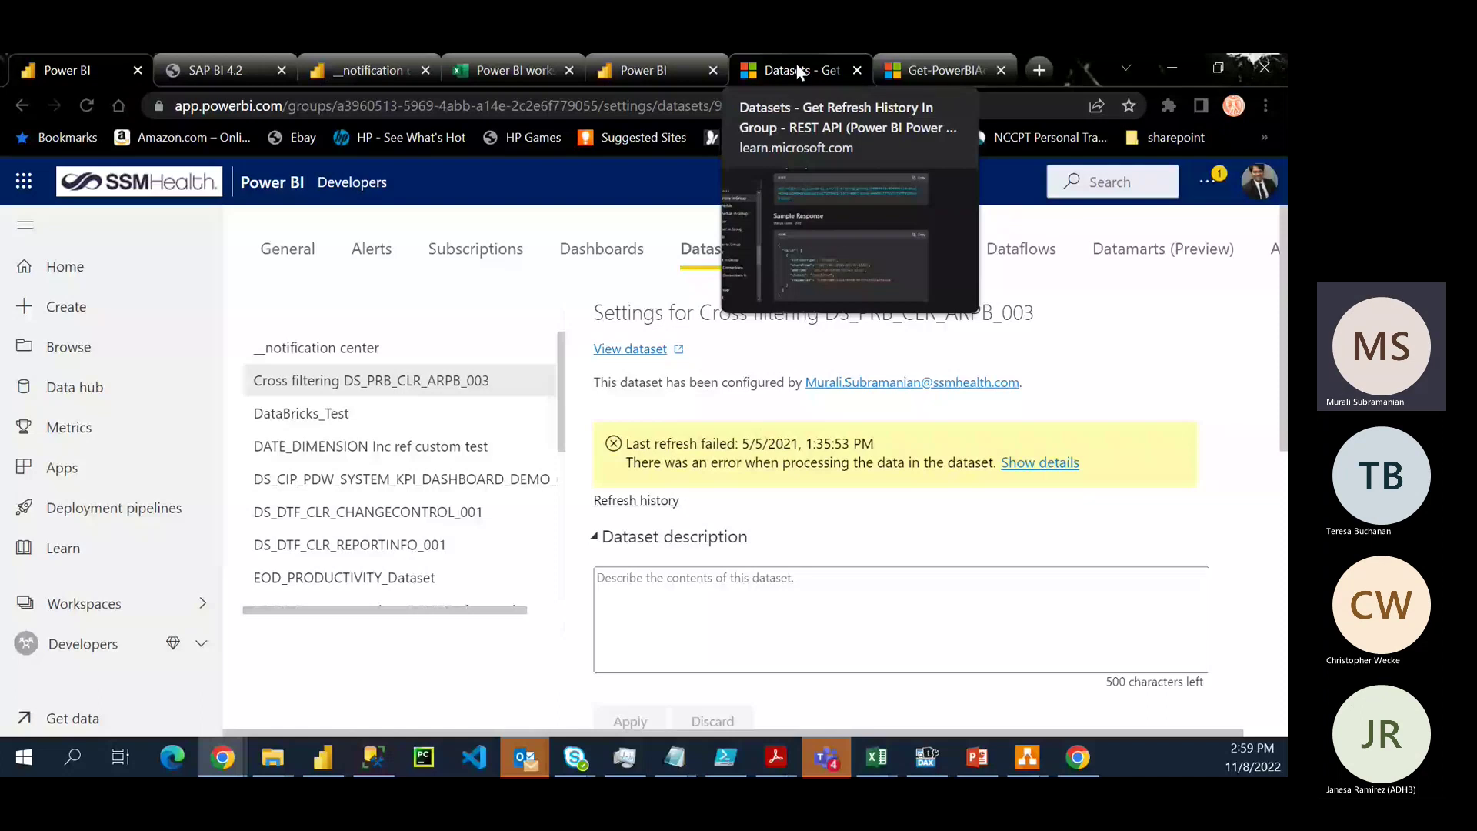
left_click(800, 72)
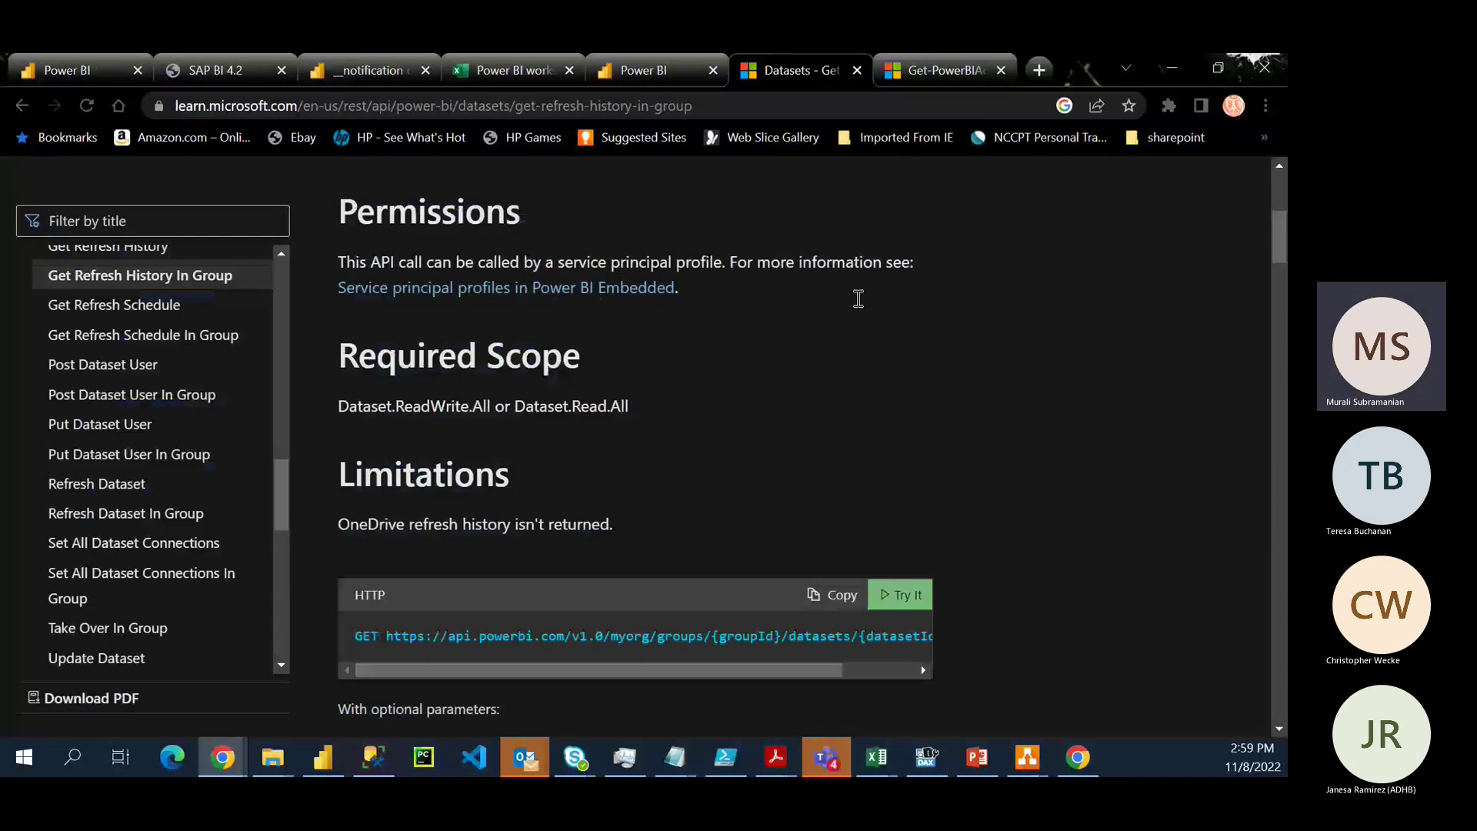
scroll(472, 663, "up", 3)
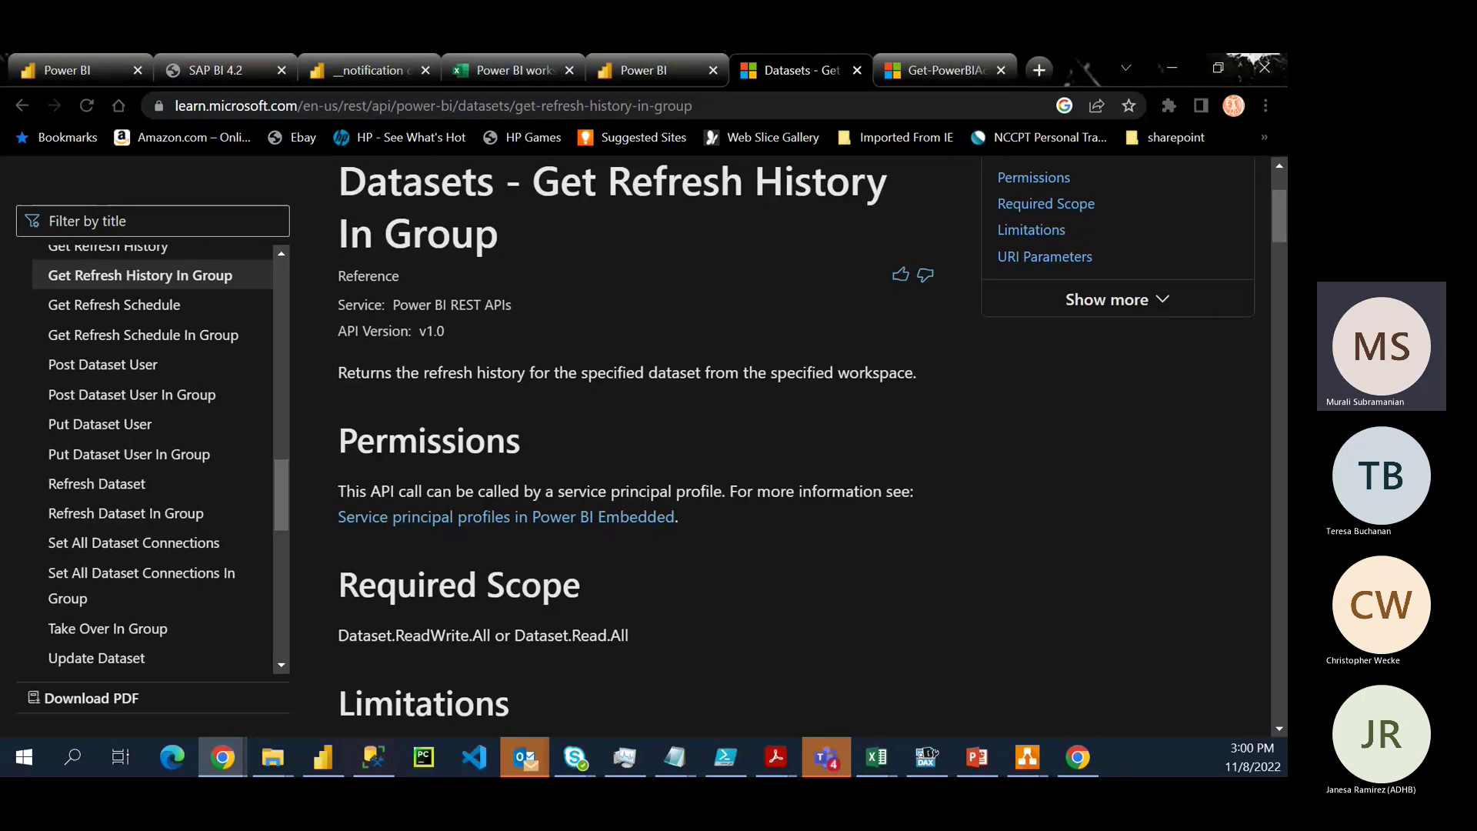
Return to SQL Server Management Studio and extend the new select statement with clarity_custom_sl.dbo.powerbi as its source
key("alt+Tab")
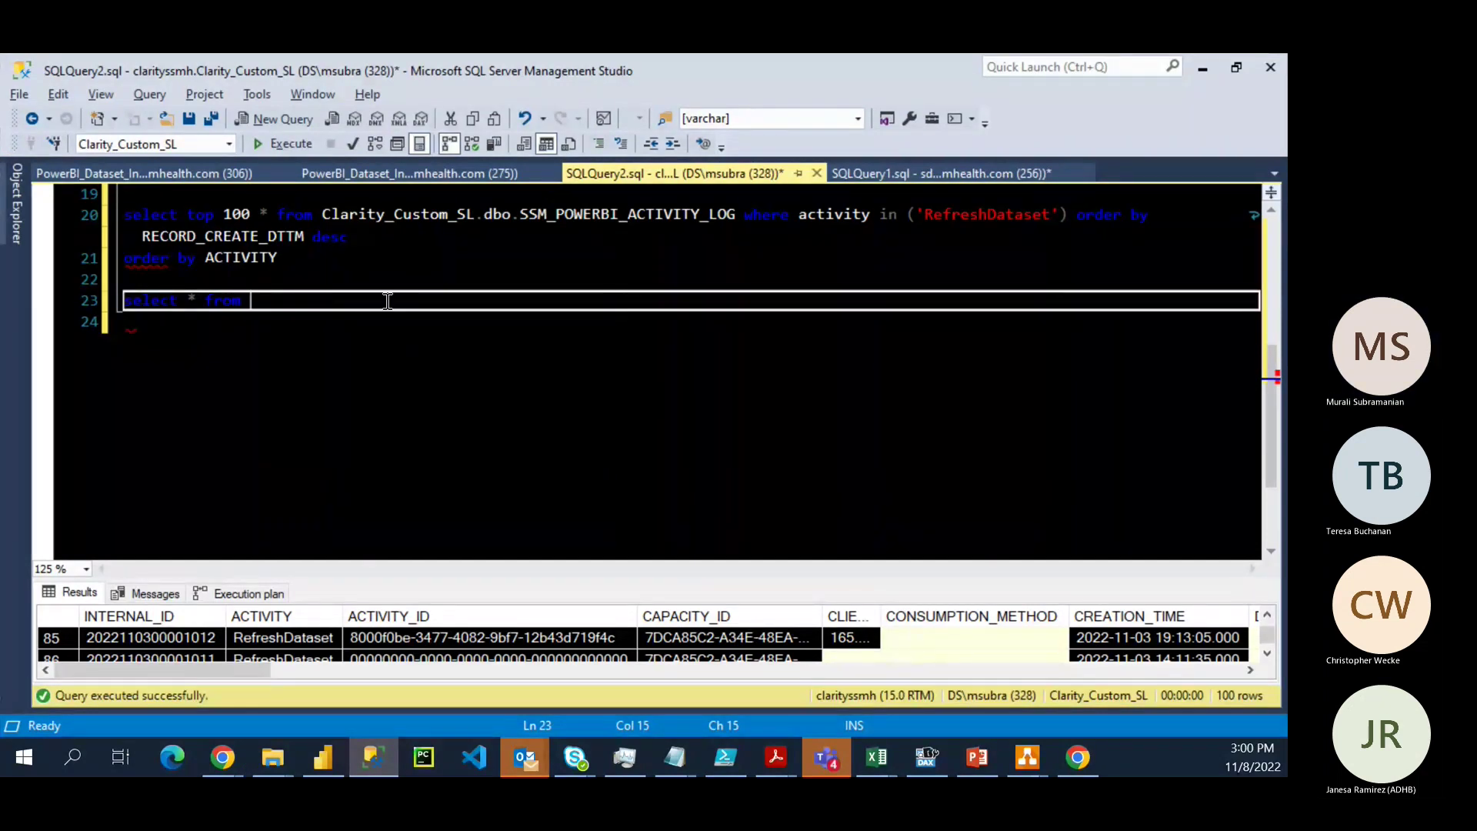
type("clarity")
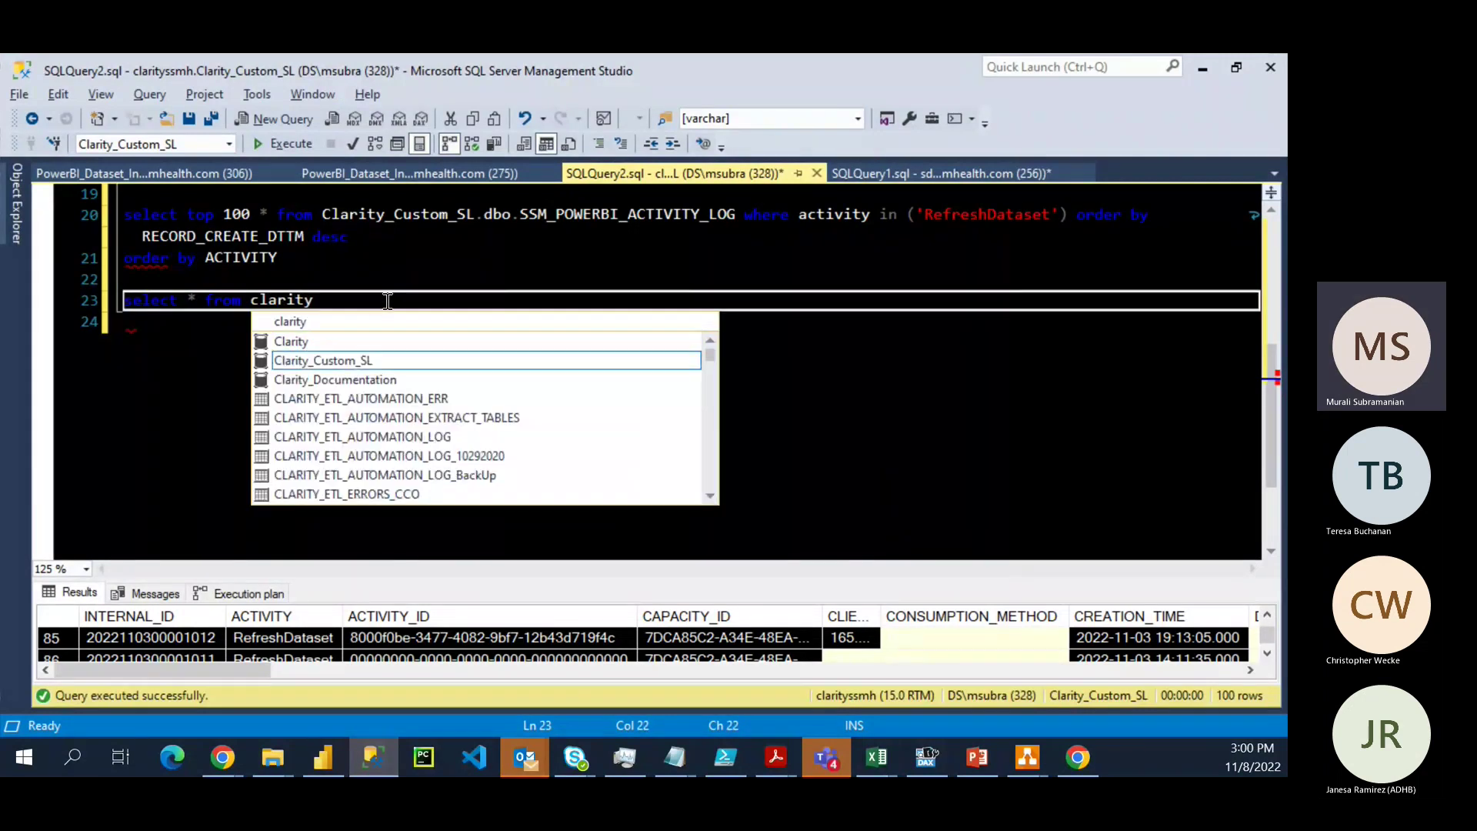
type("_custom_sl.")
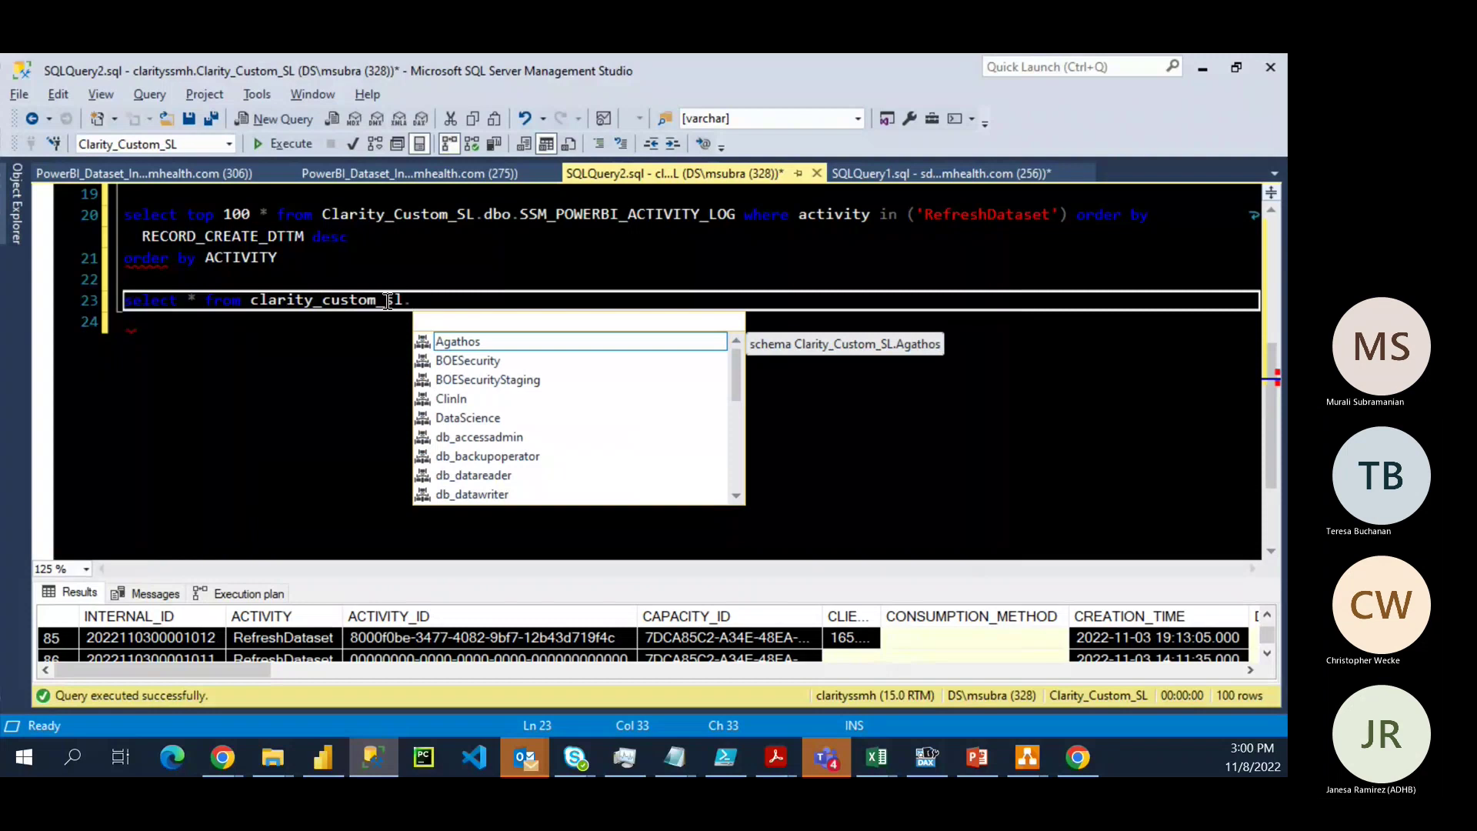
type("dbol")
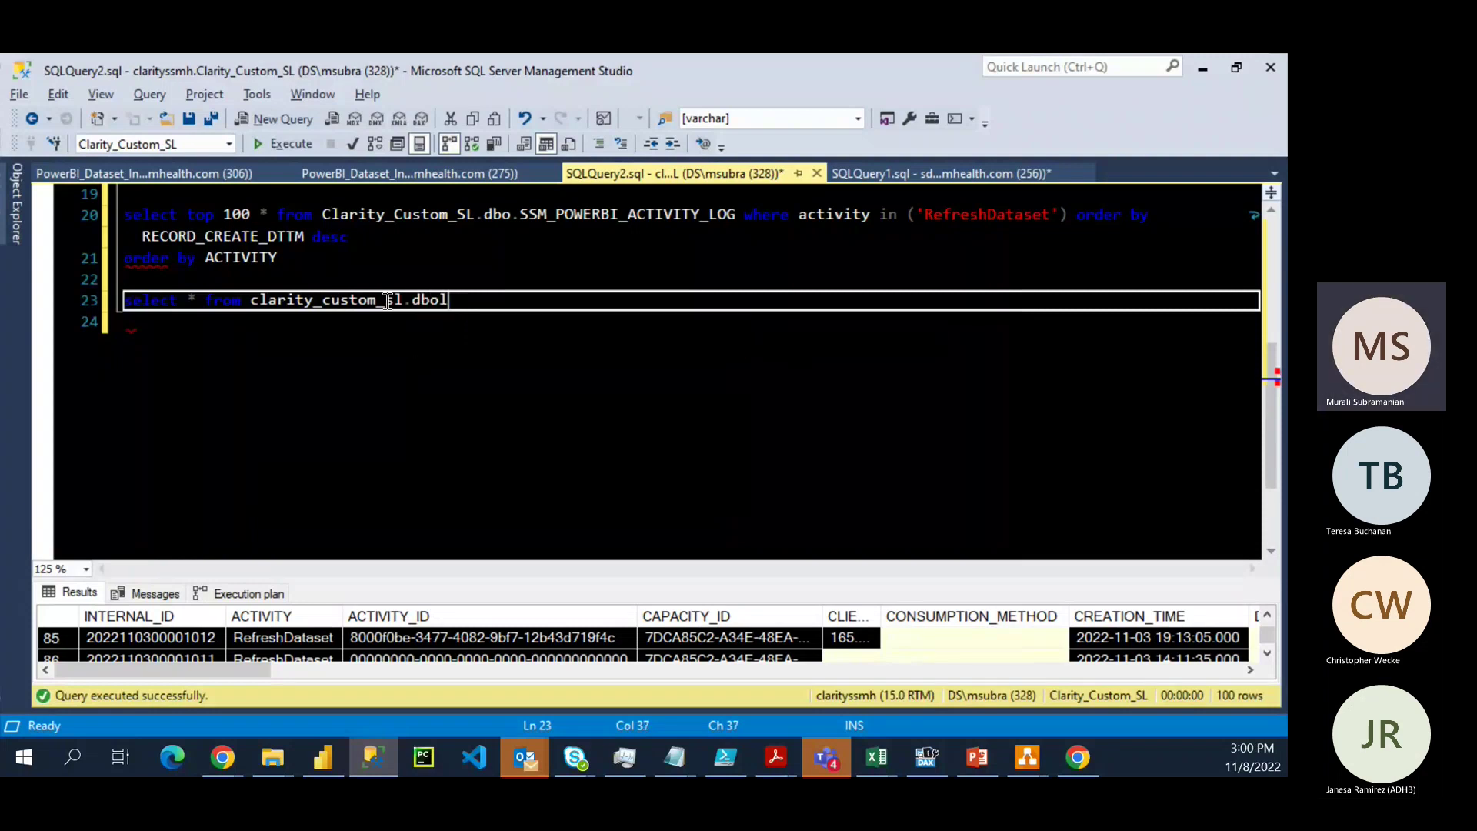
type("powerbi")
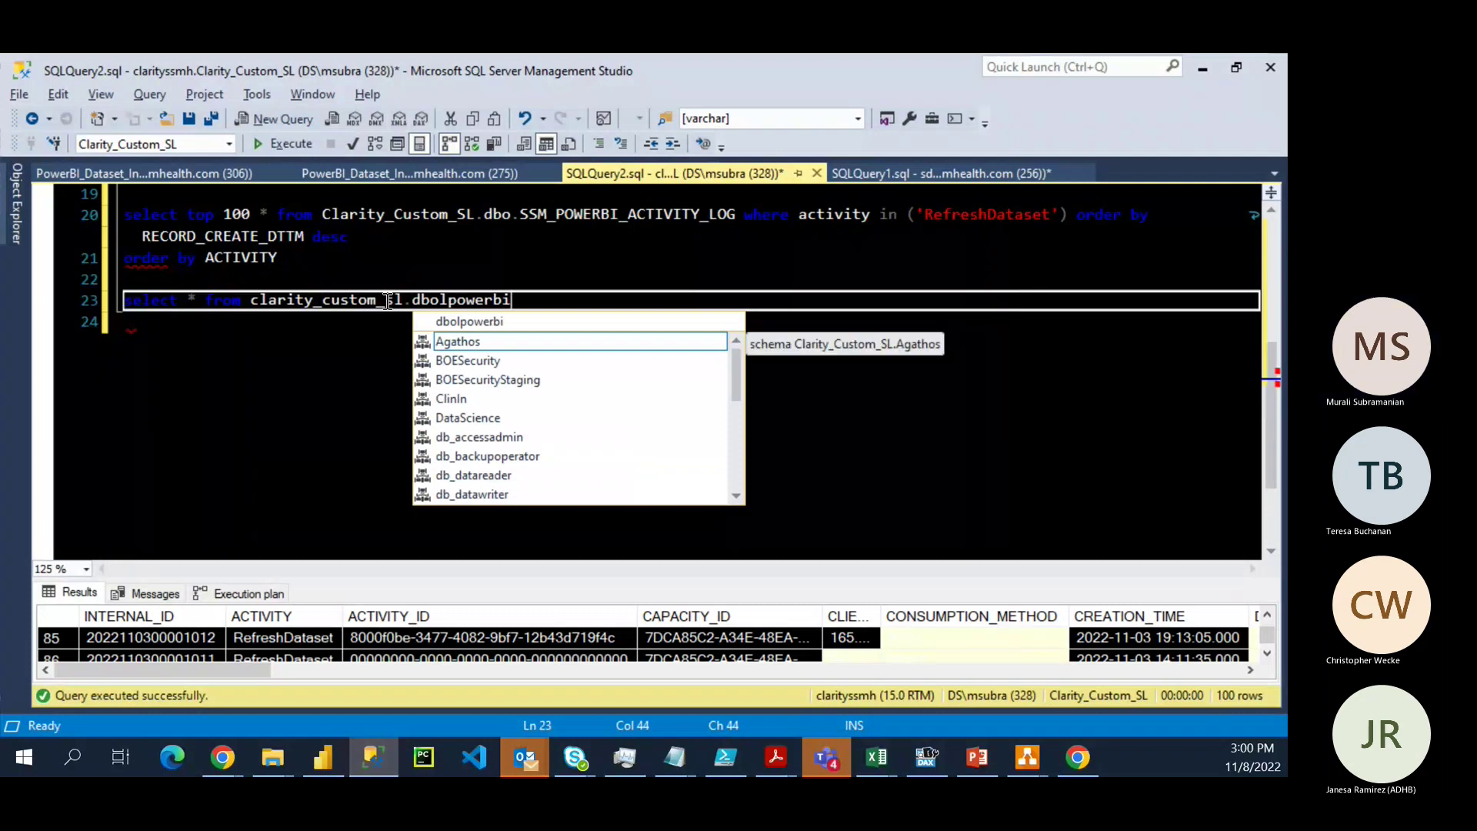
key("BackSpace")
key("BackSpace")
key("BackSpace")
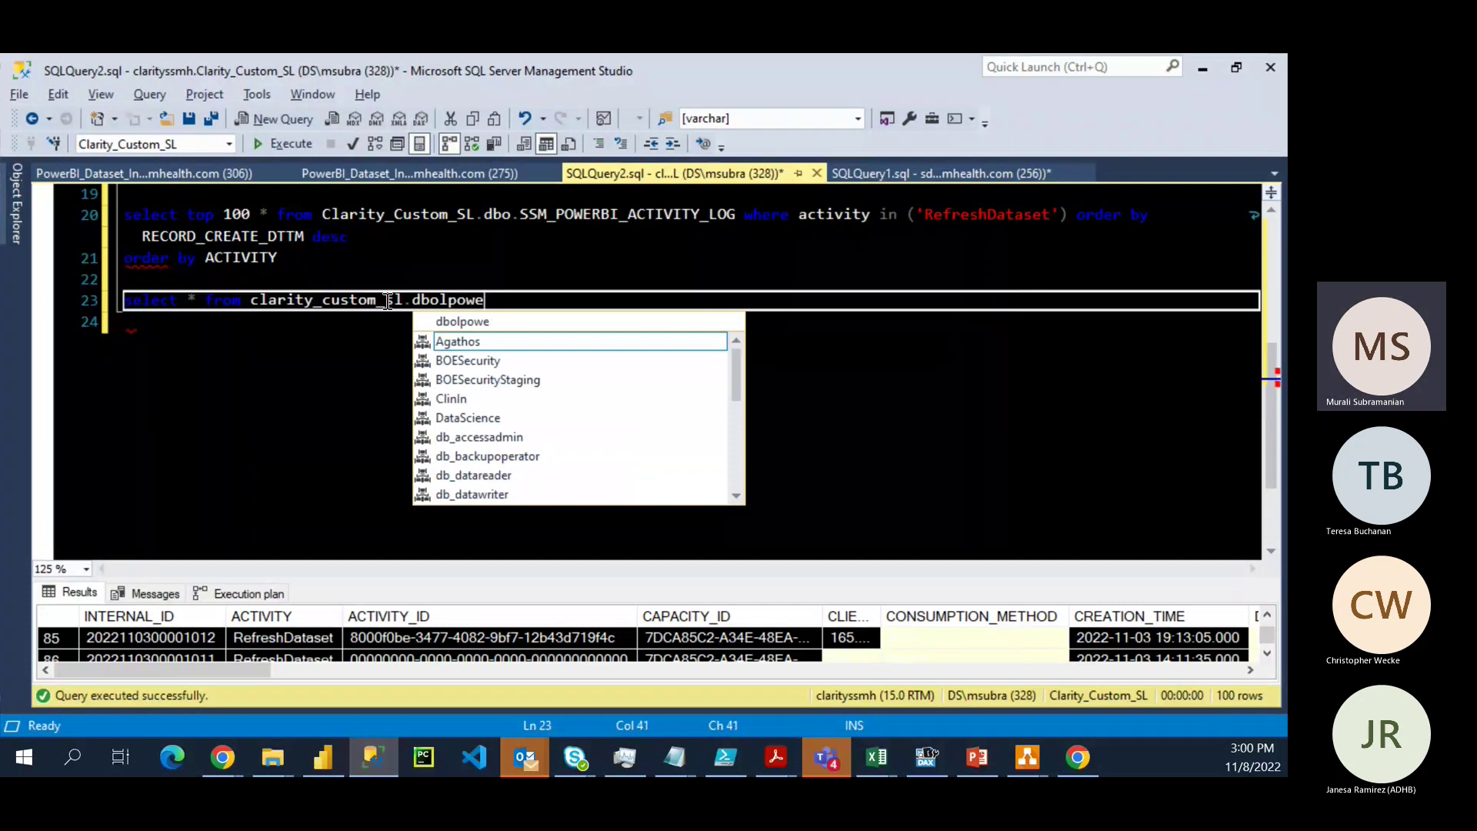
key("BackSpace")
key("BackSpace")
key("BackSpace")
key("BackSpace")
key("BackSpace")
type(".power")
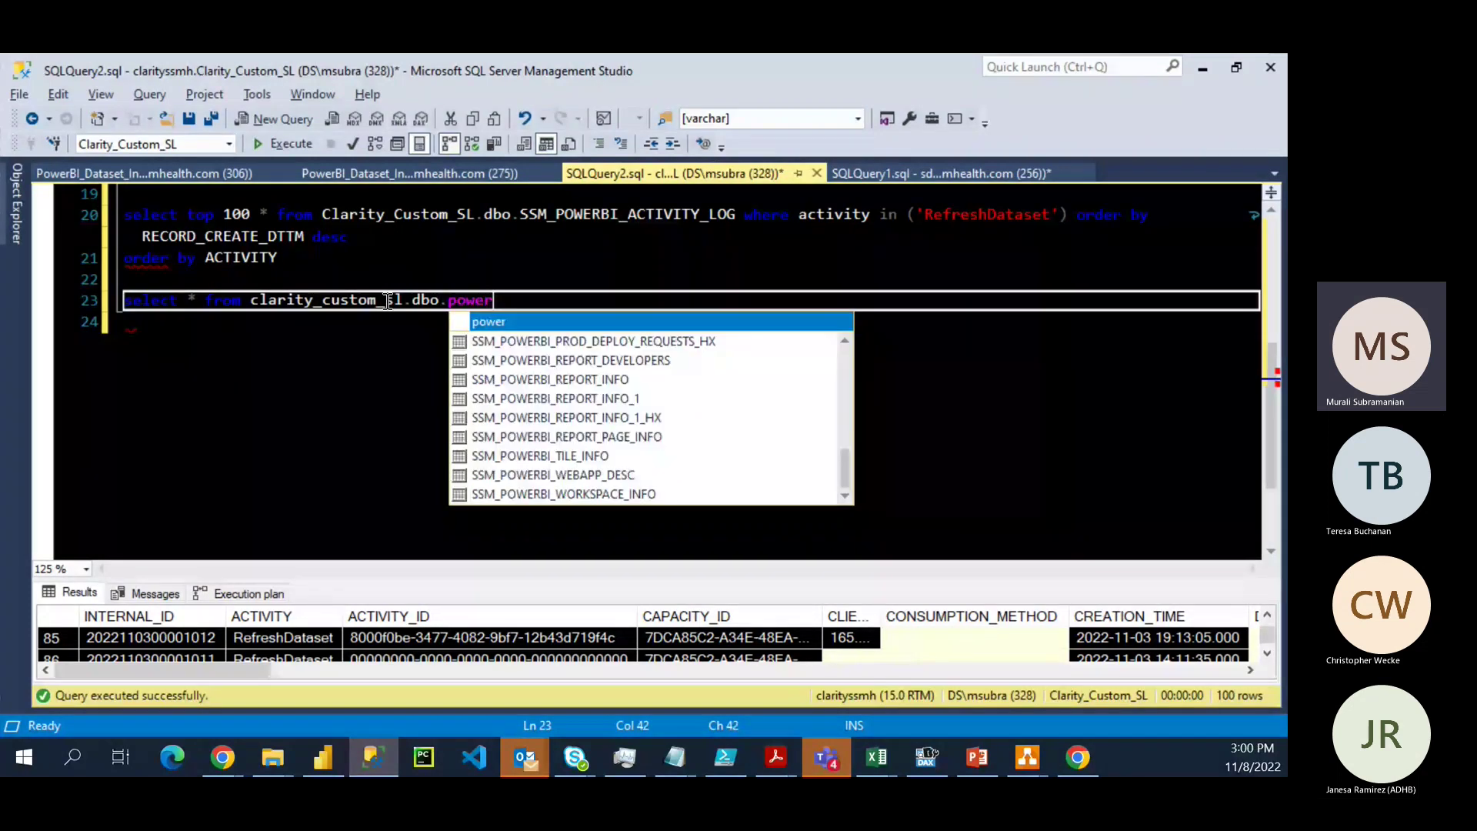
type("bi")
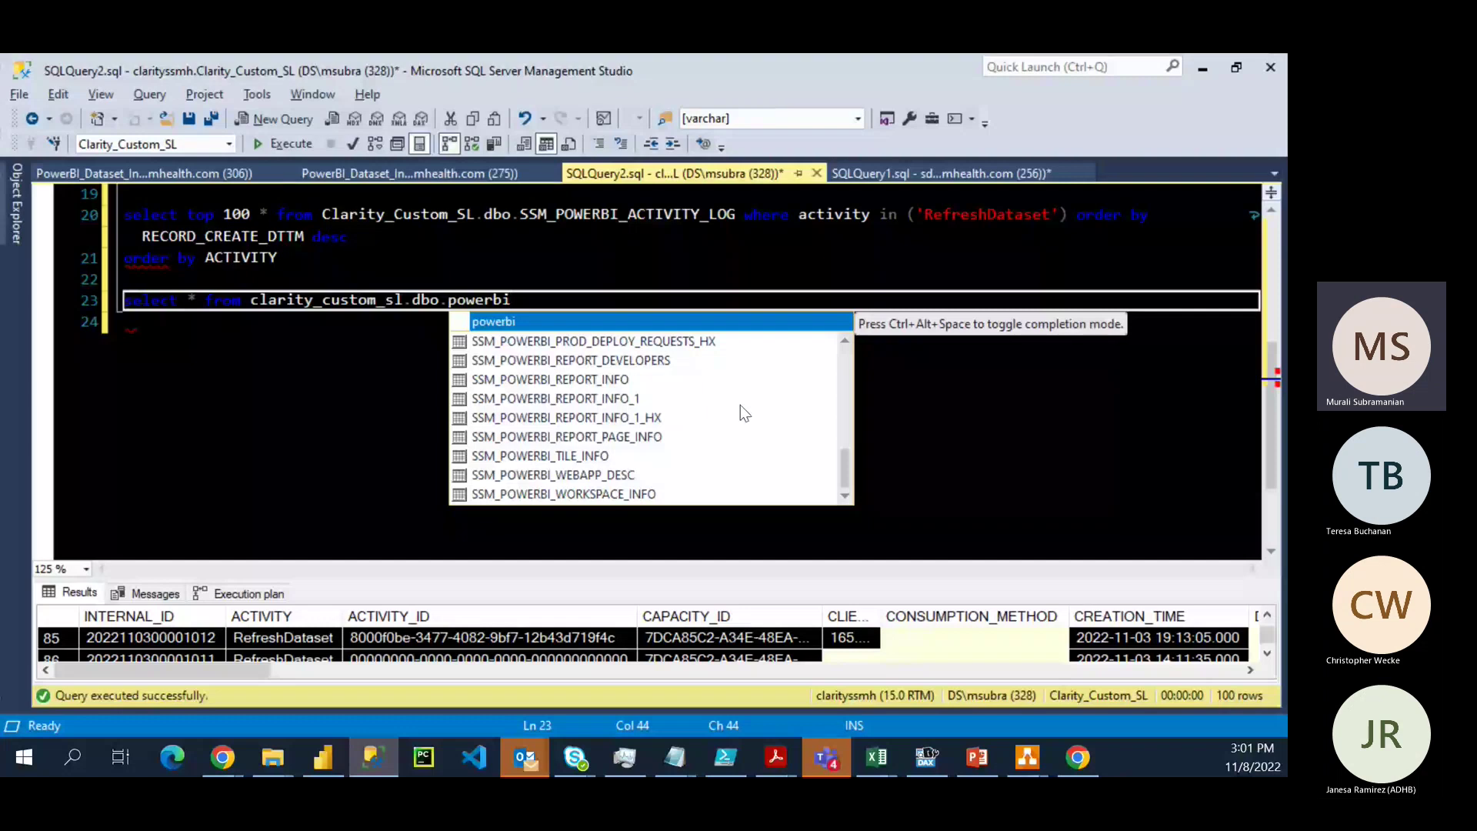
Look through the suggested SSM_POWERBI tables for the unfinished select statement, from SSM_POWERBI_ACTIVITY_LOG to SSM_POWERBI_WORKSPACE_INFO
scroll(740, 406, "up", 5)
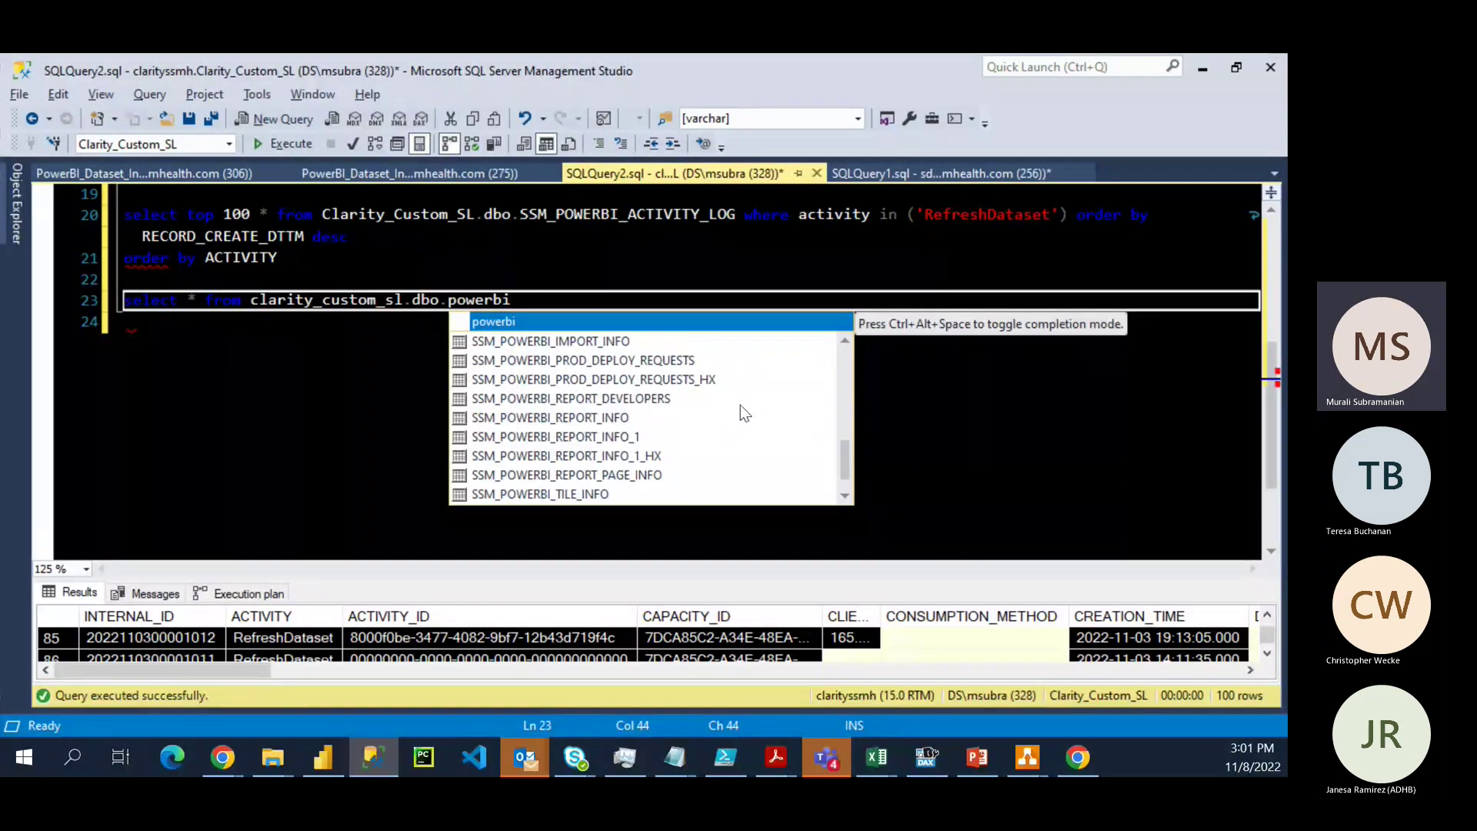
scroll(740, 407, "up", 2)
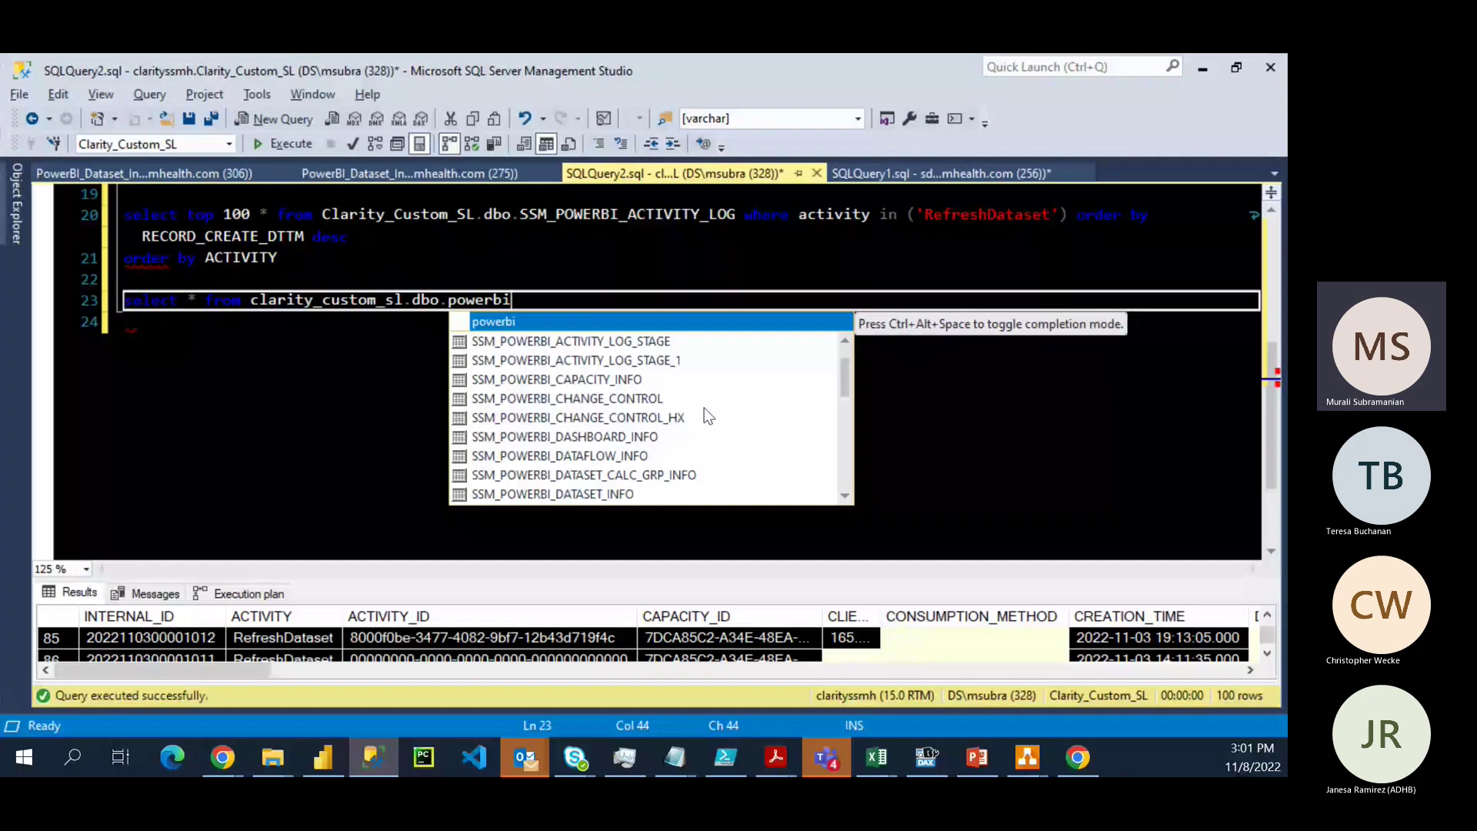
scroll(708, 416, "up", 1)
scroll(708, 416, "down", 6)
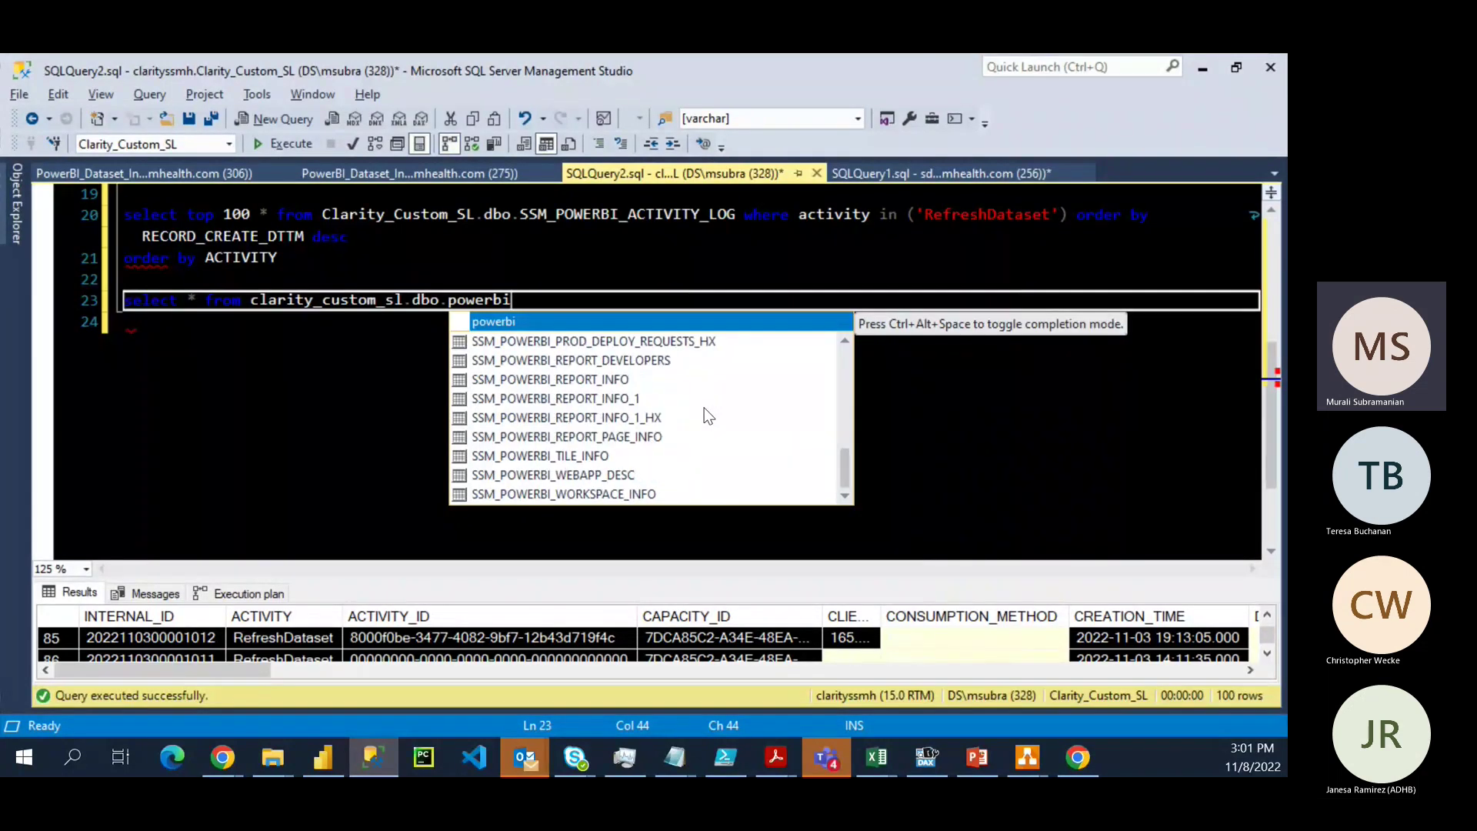
scroll(709, 416, "up", 4)
scroll(708, 416, "down", 4)
scroll(654, 414, "up", 8)
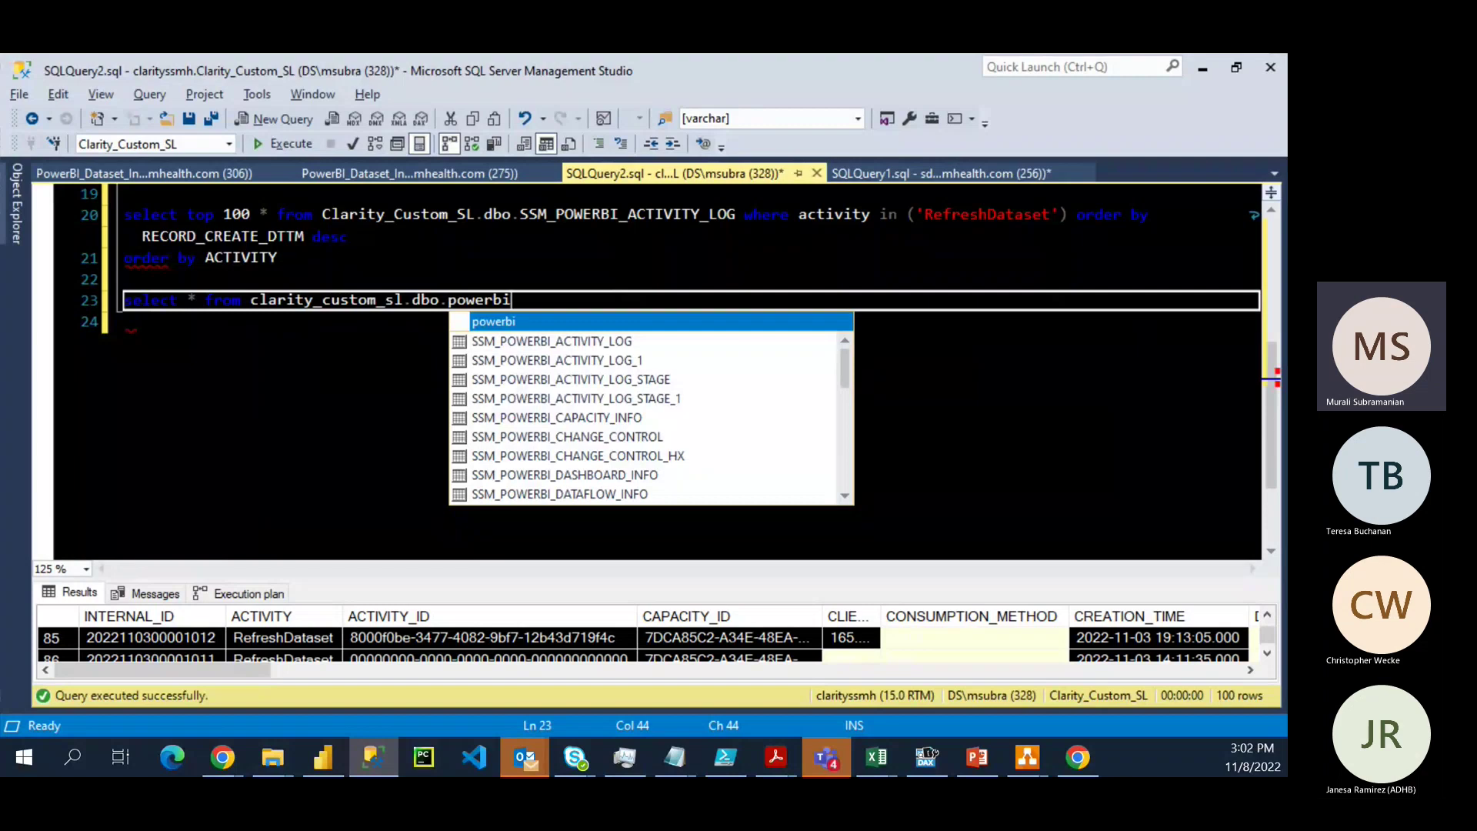
Switch to Chrome and view the Logic, Description and Purpose sections on the About page of the Account Details by Account Status report
key("alt+Tab")
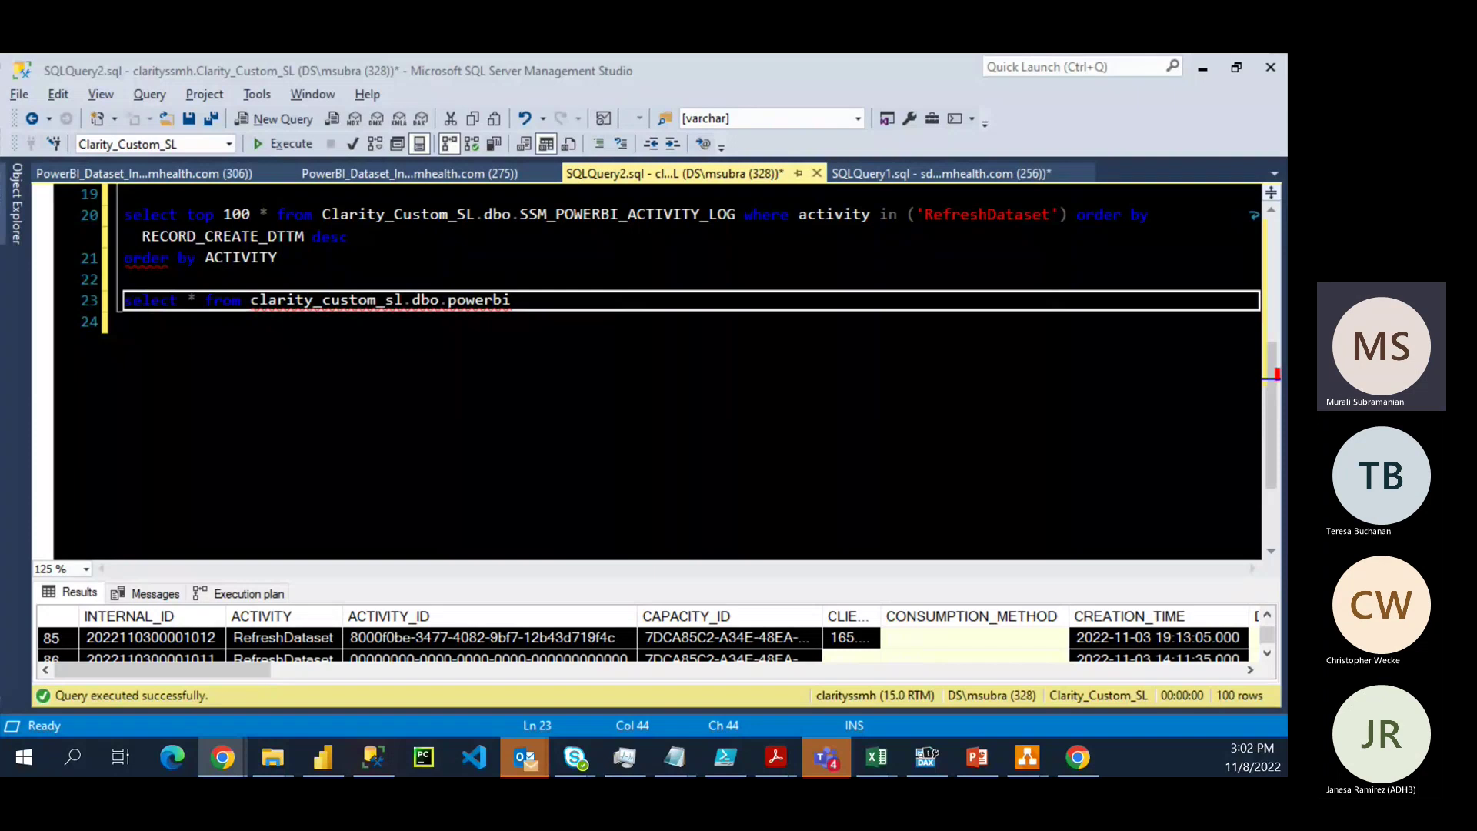
key("alt+Tab")
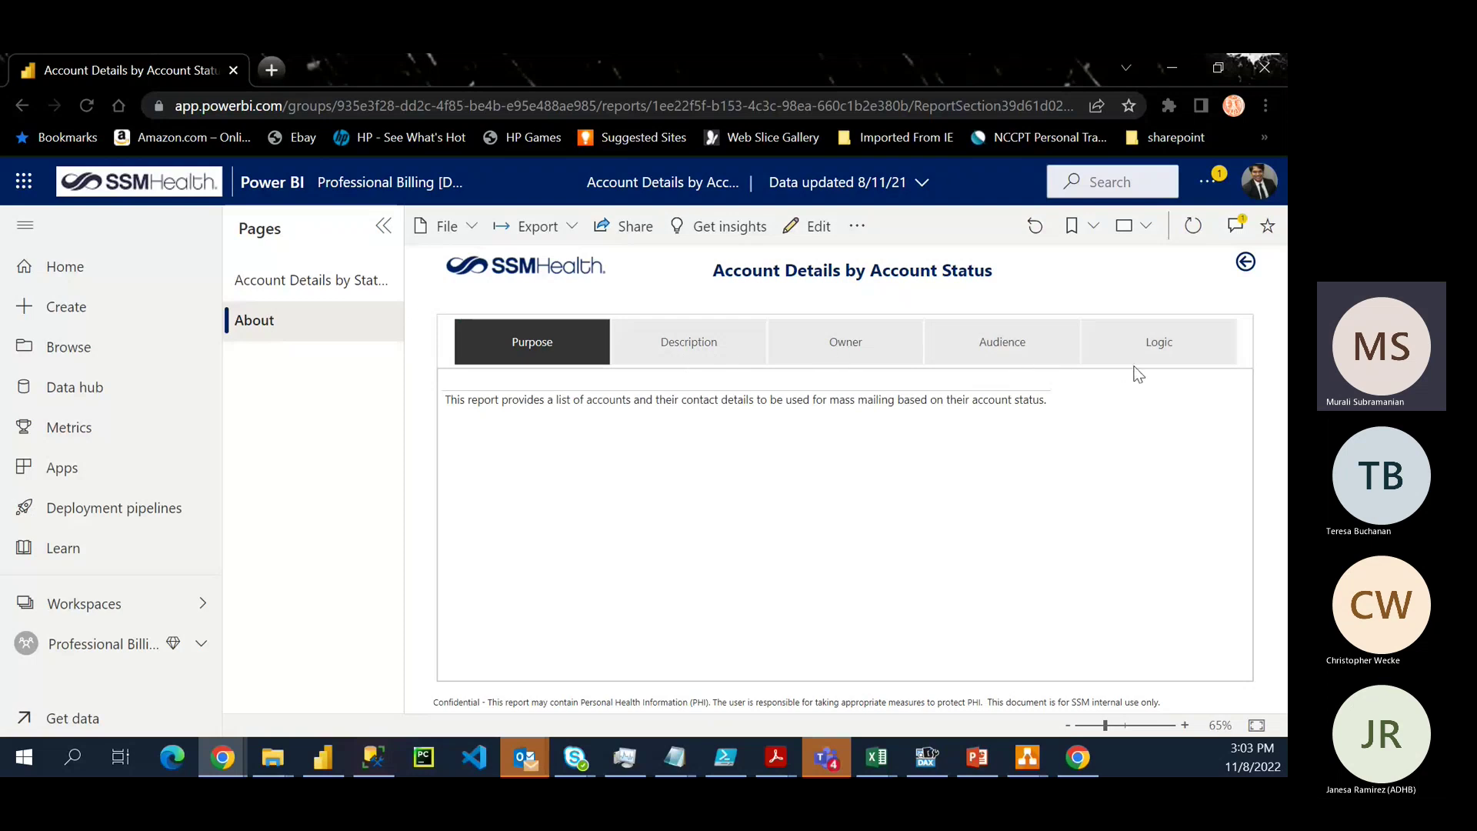
left_click(1159, 354)
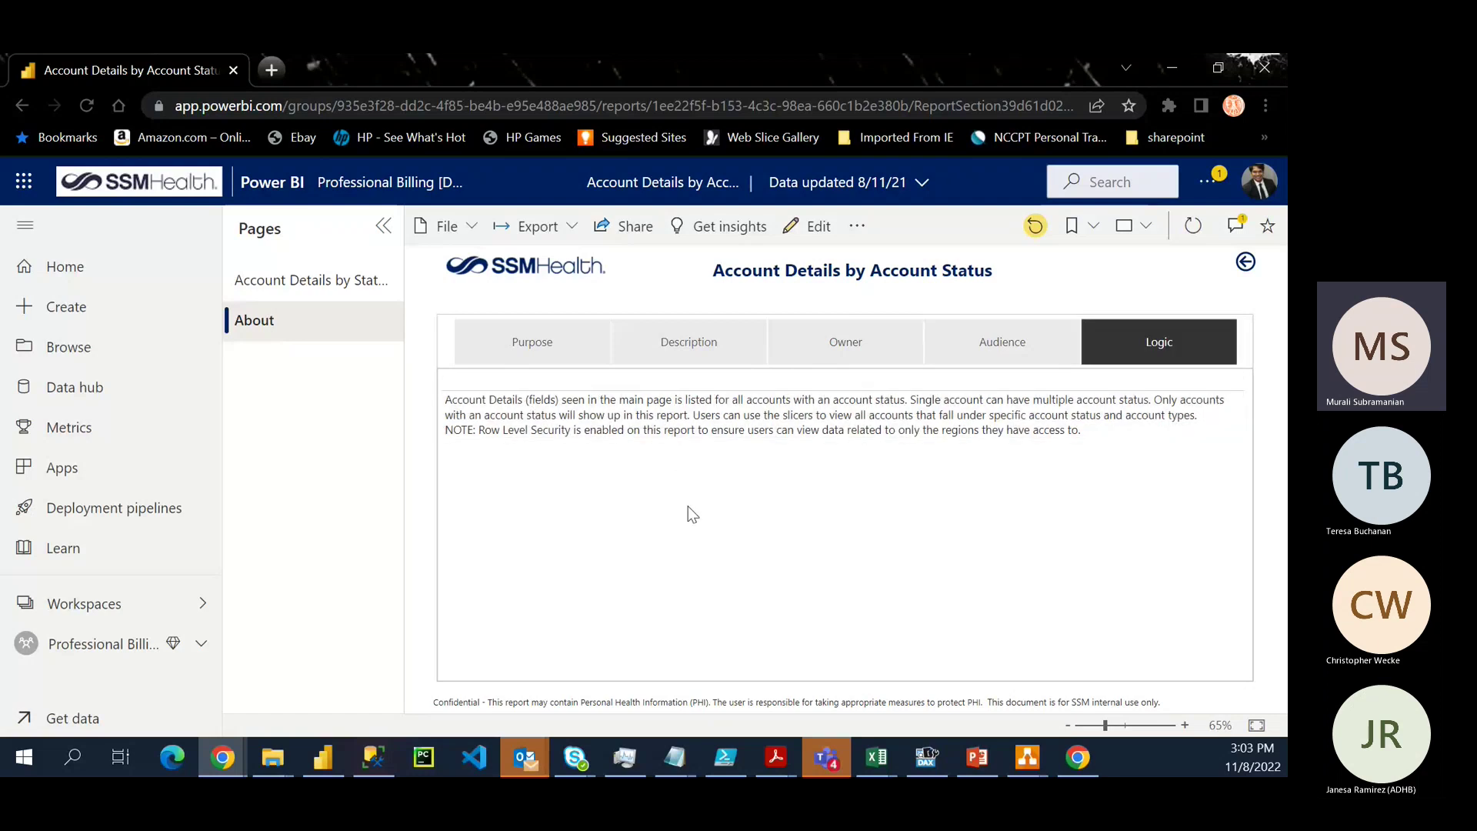
left_click(660, 343)
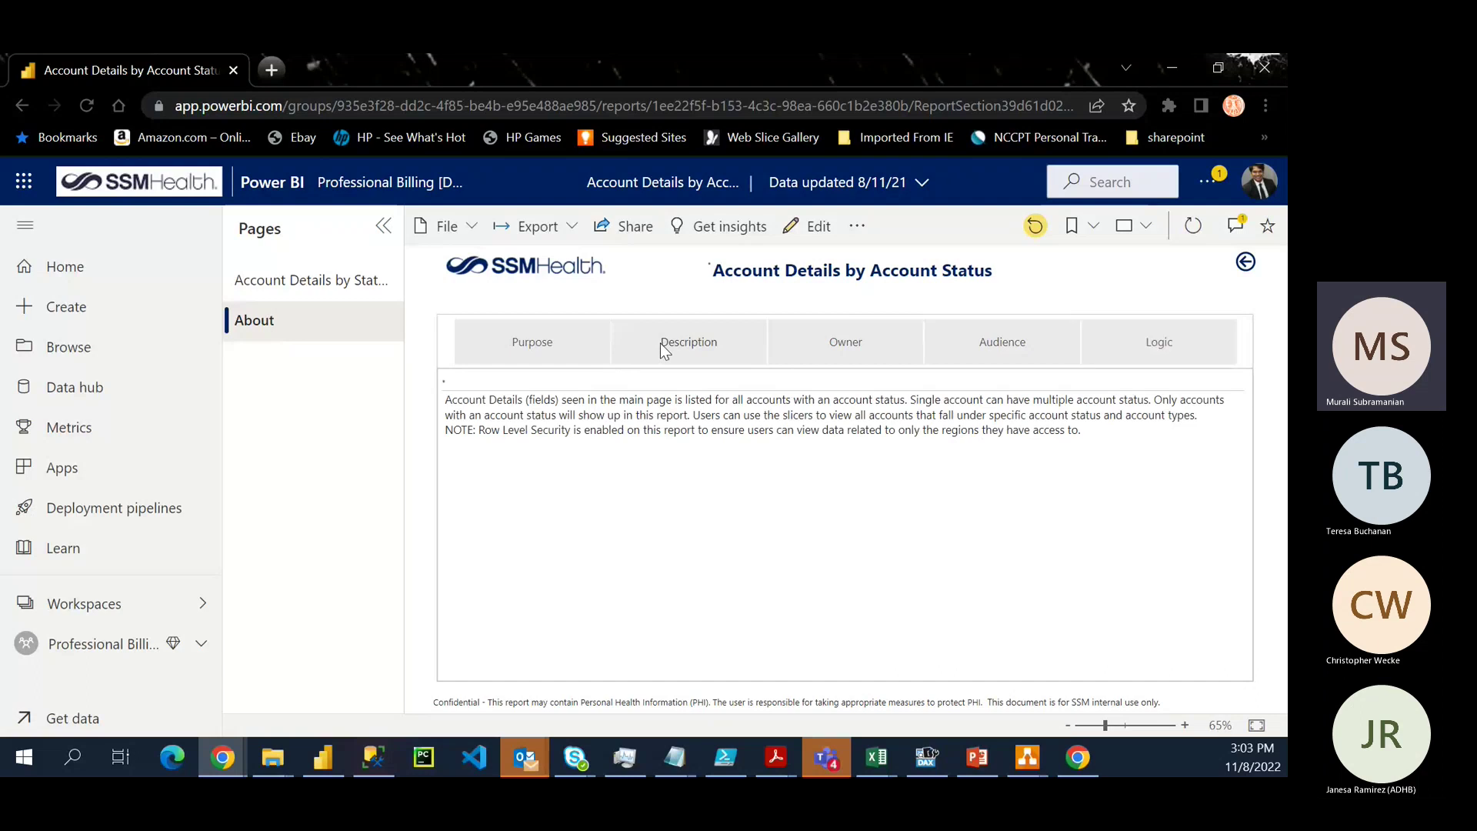
left_click(529, 351)
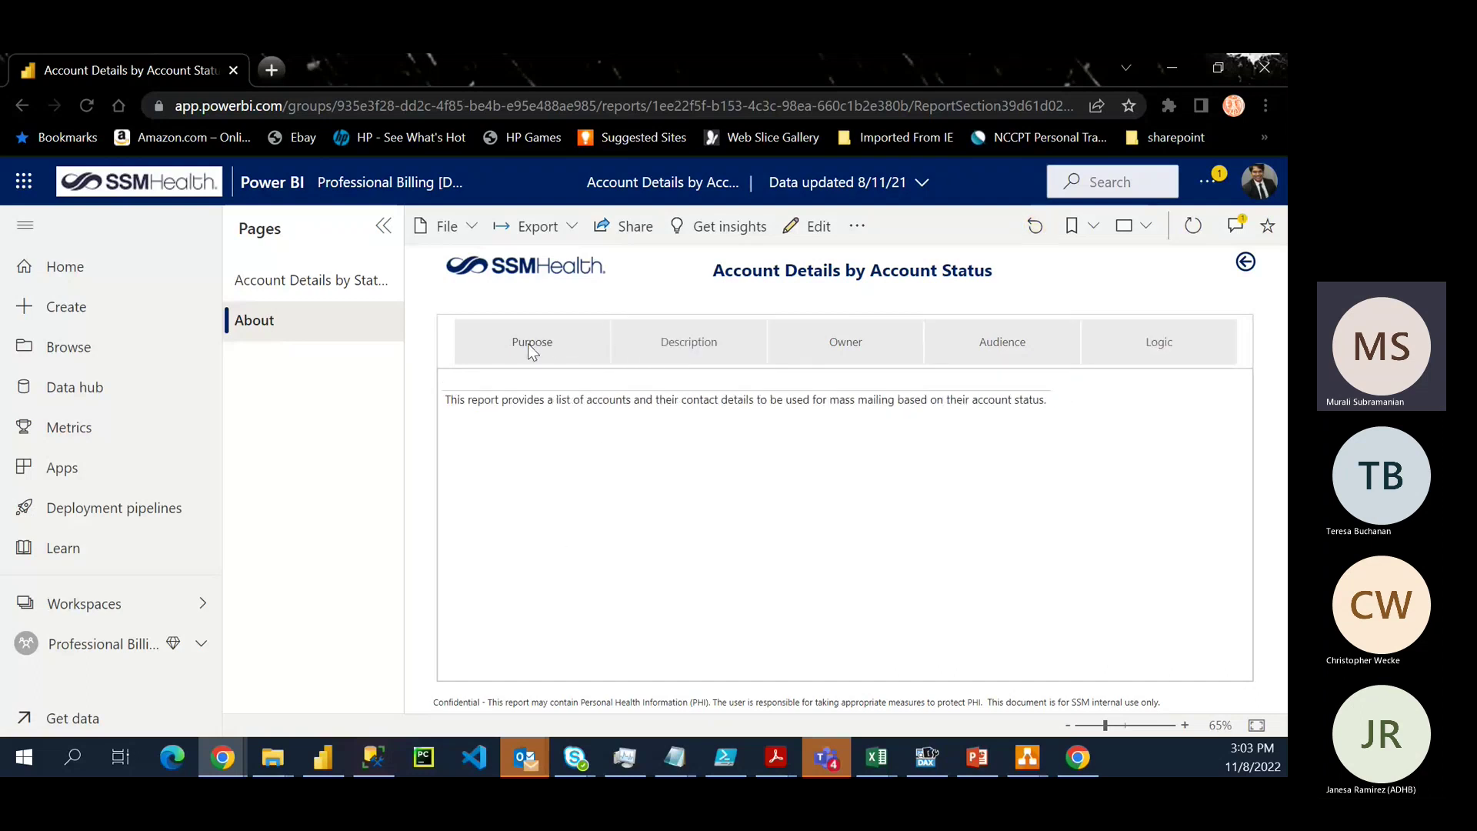
left_click(569, 359)
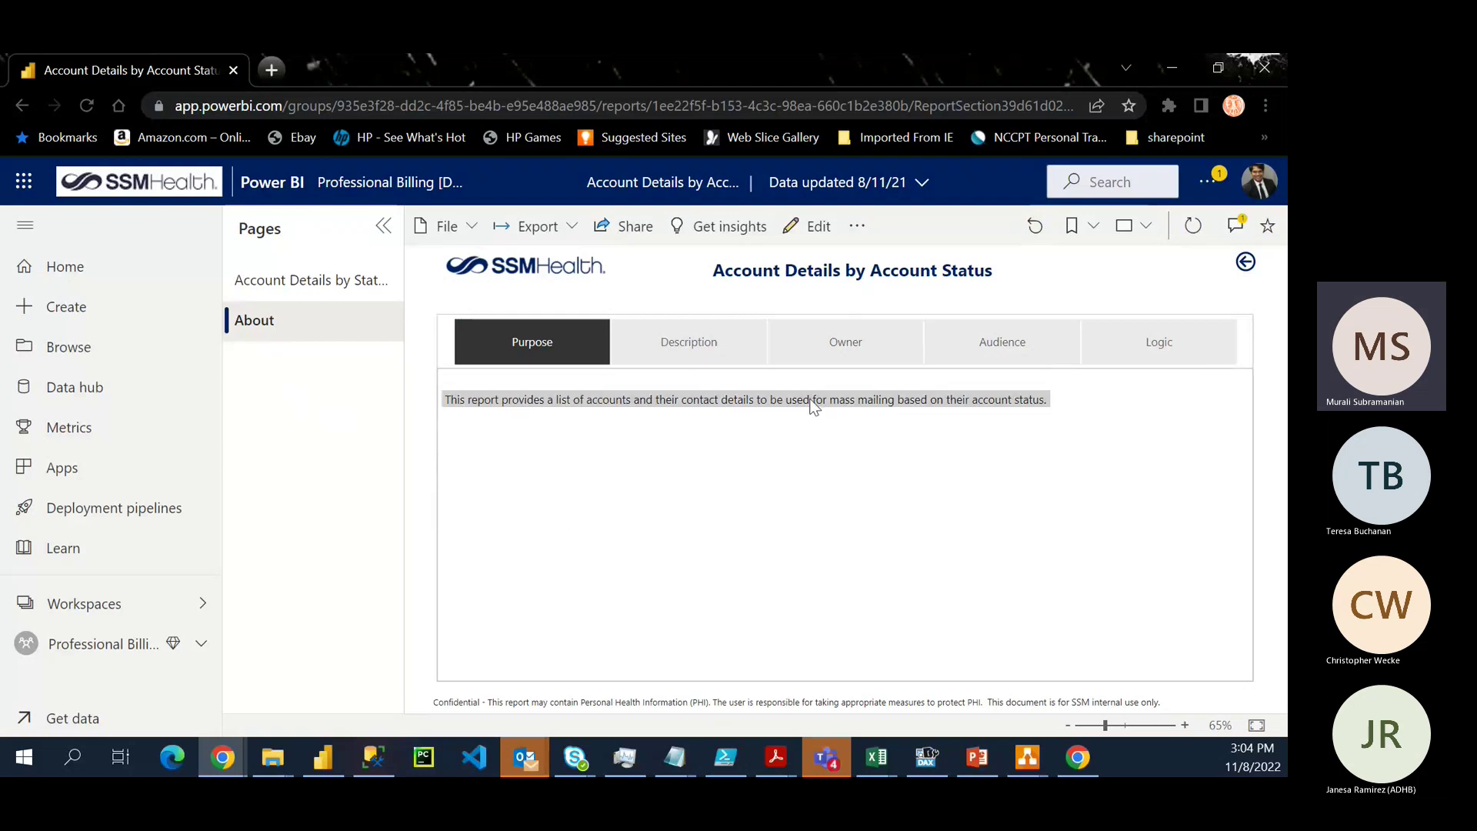
Open the Account Details by Account Status report in edit mode and view the version table on its hidden Change Control page
left_click(821, 228)
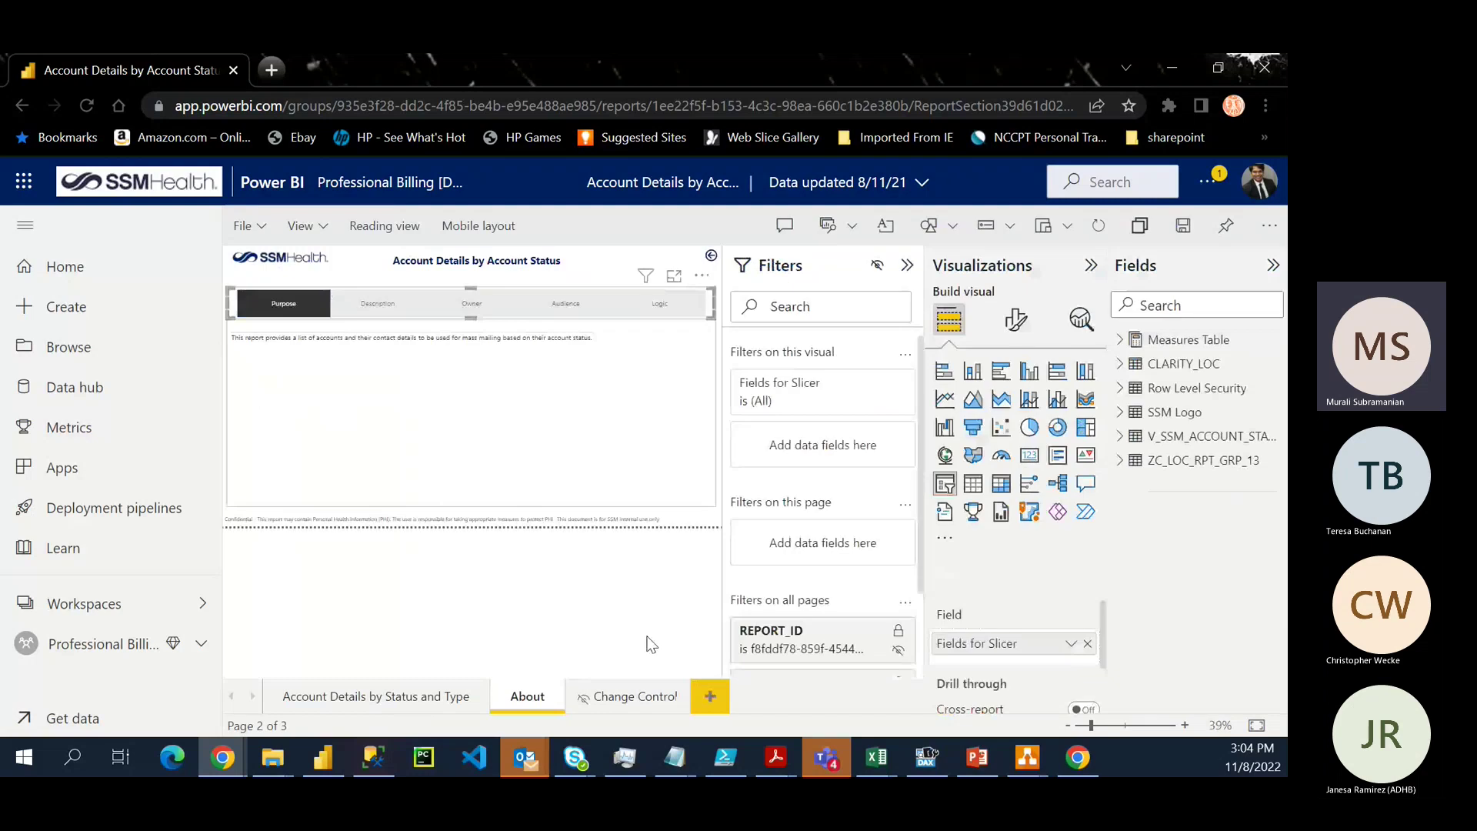
left_click(635, 696)
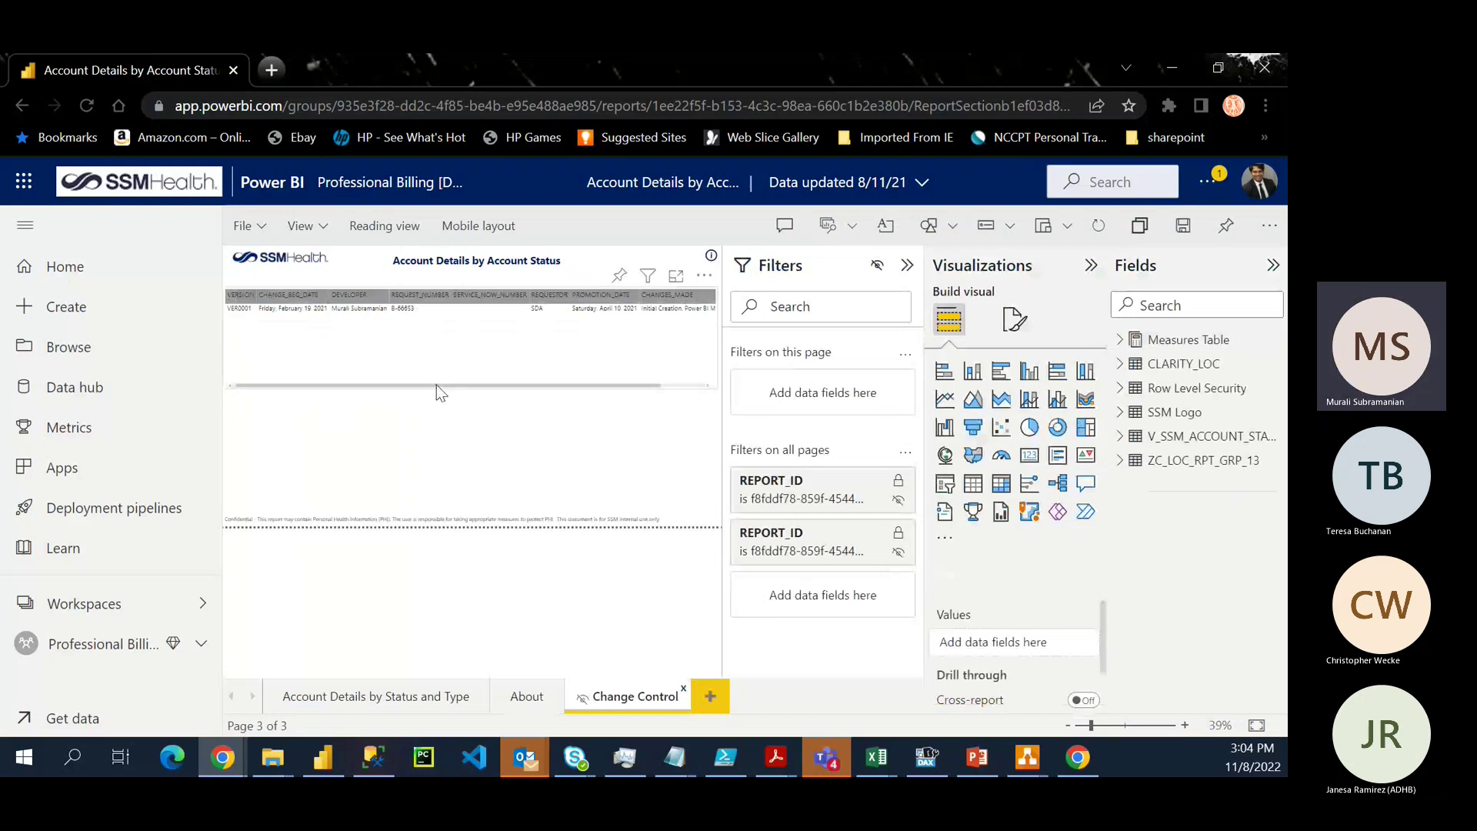
mouse_move(436, 385)
left_mouse_down()
mouse_move(525, 390)
mouse_move(413, 390)
left_mouse_up()
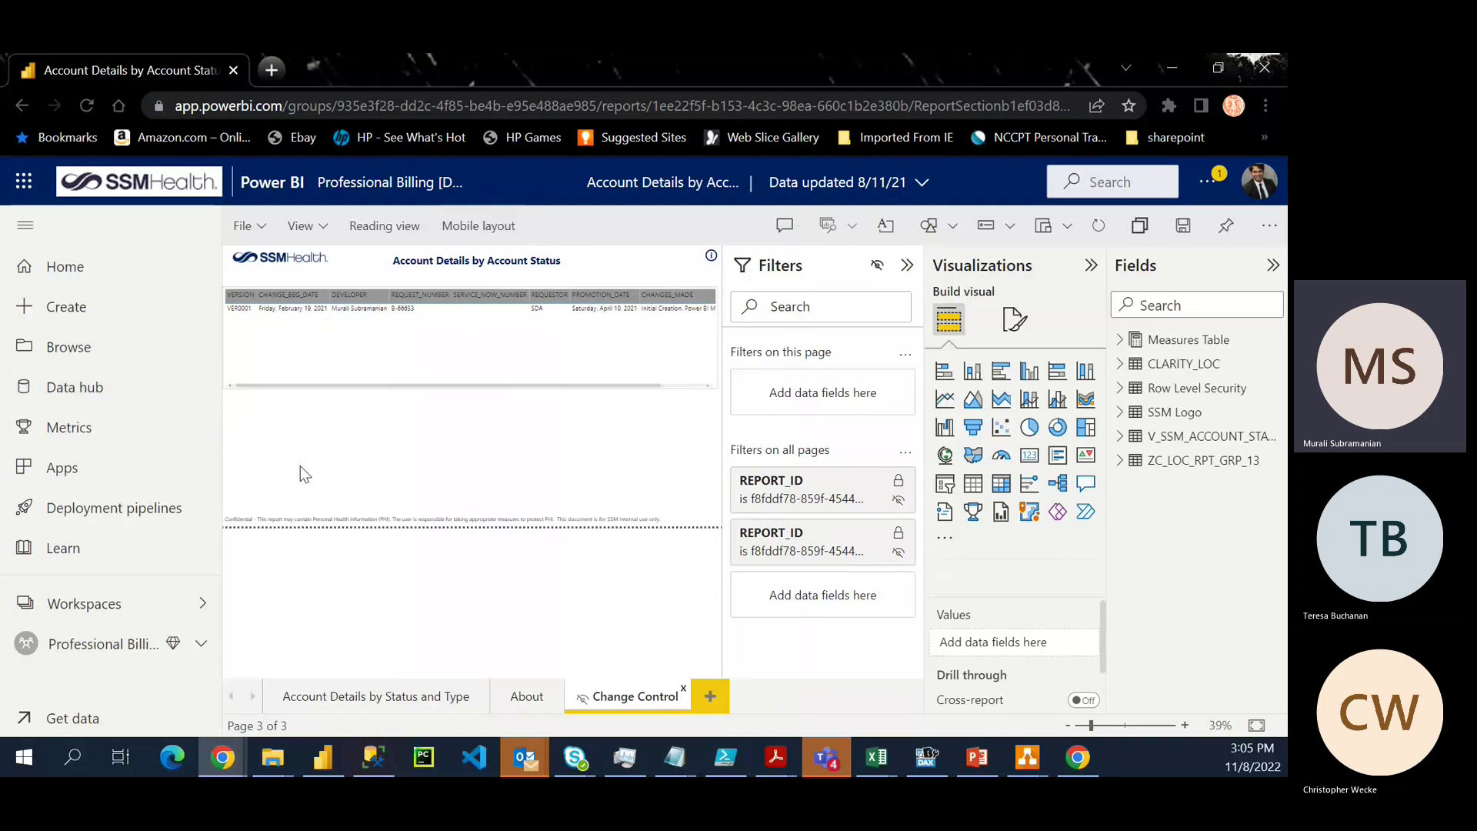
Return to SQL Server Management Studio, complete the new select statement with the table SSM_POWERBI_REPORT_INFO, and execute only that statement
key("alt+Tab")
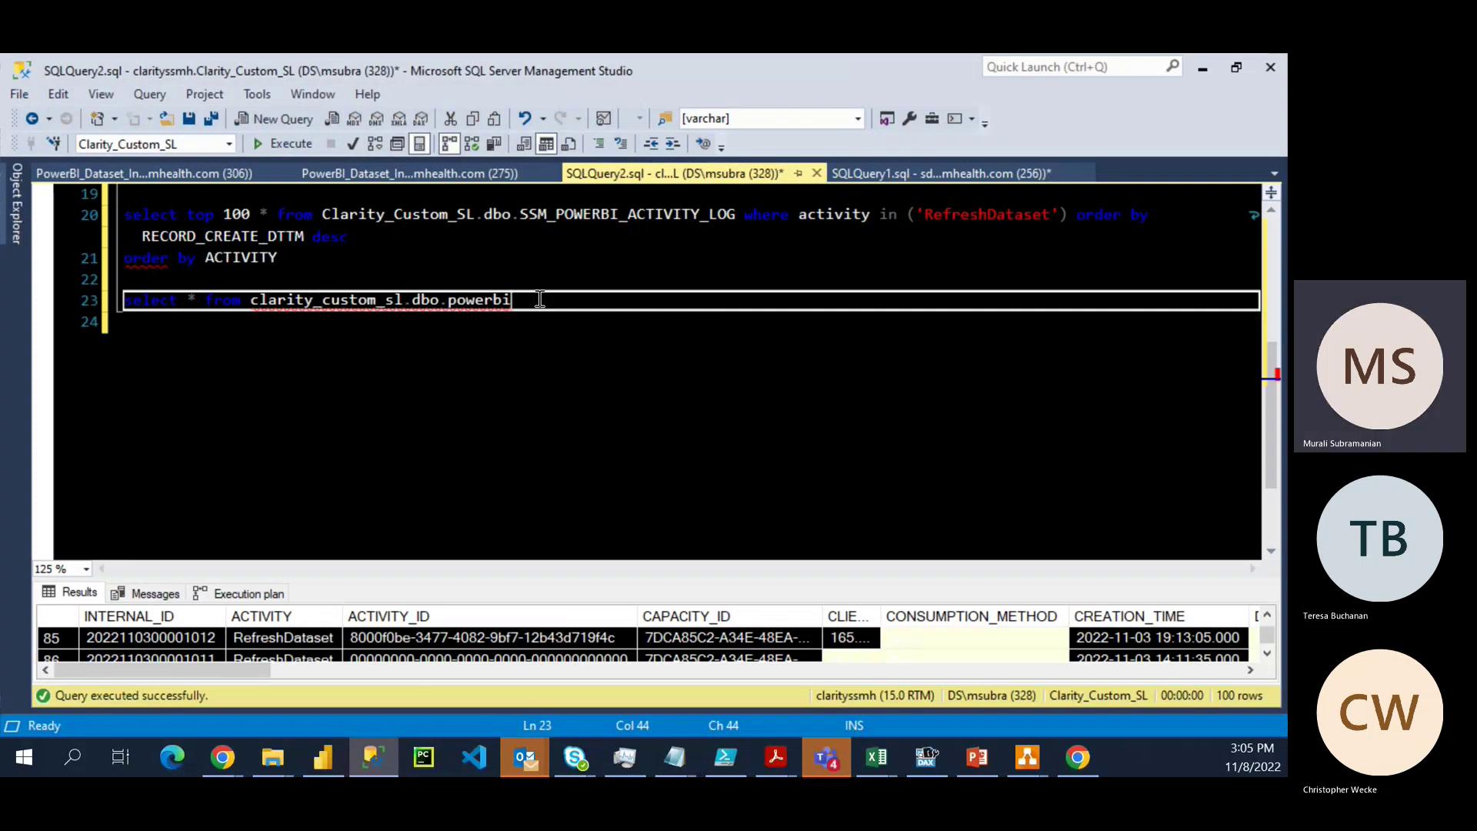
key("BackSpace")
type("i")
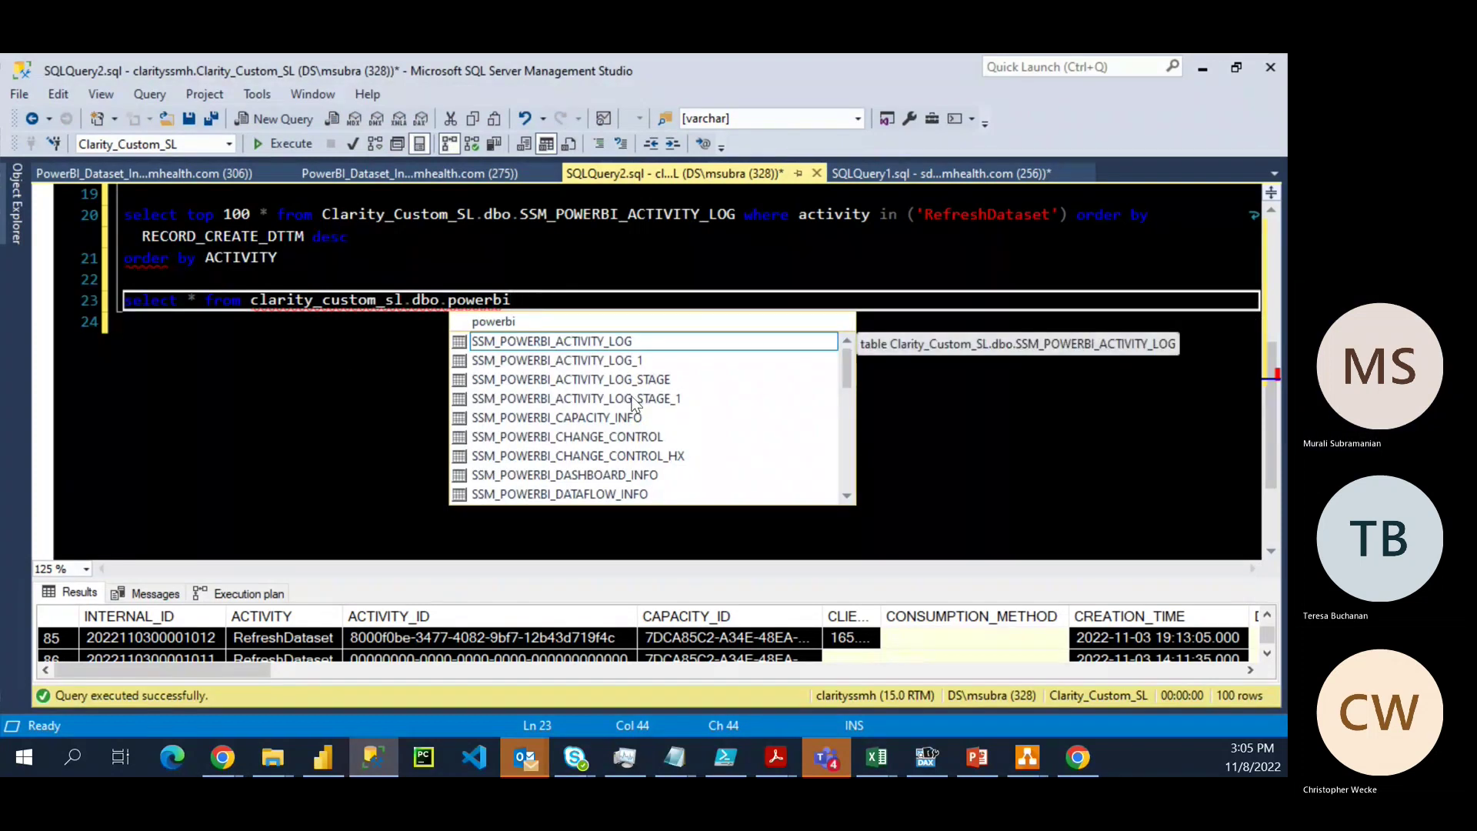
scroll(627, 446, "down", 3)
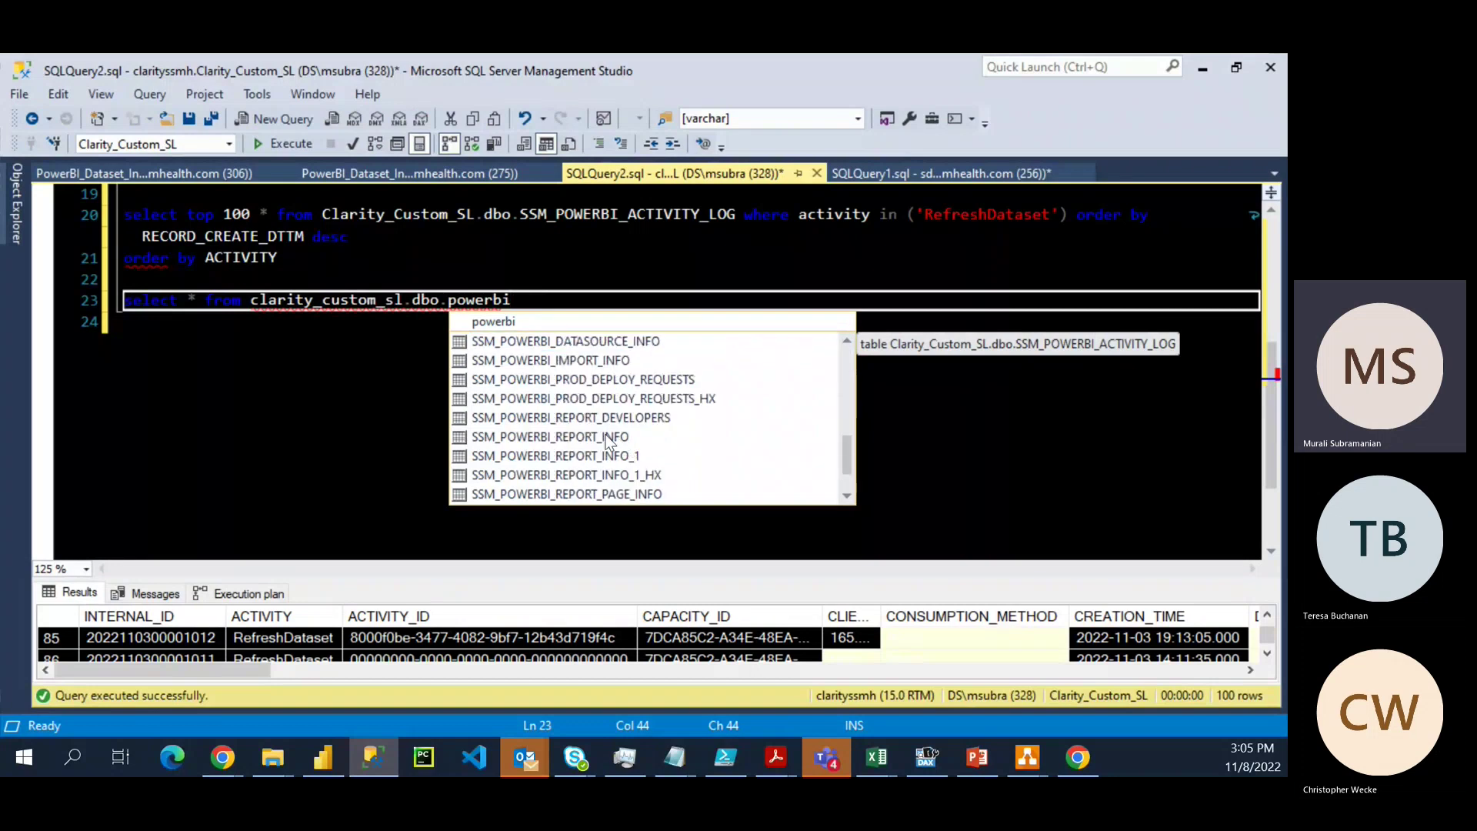
double_click(608, 436)
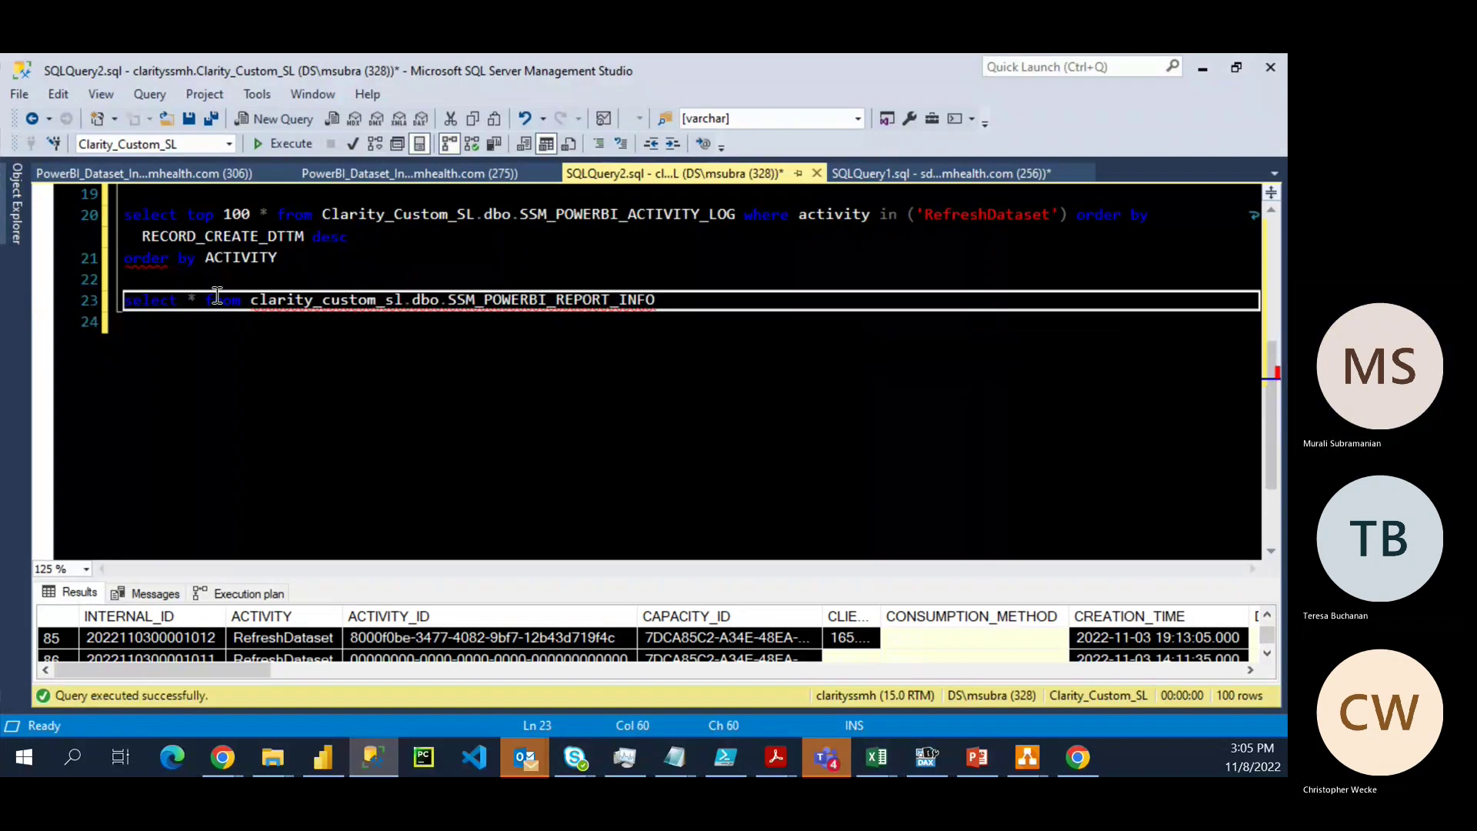
left_click(90, 306)
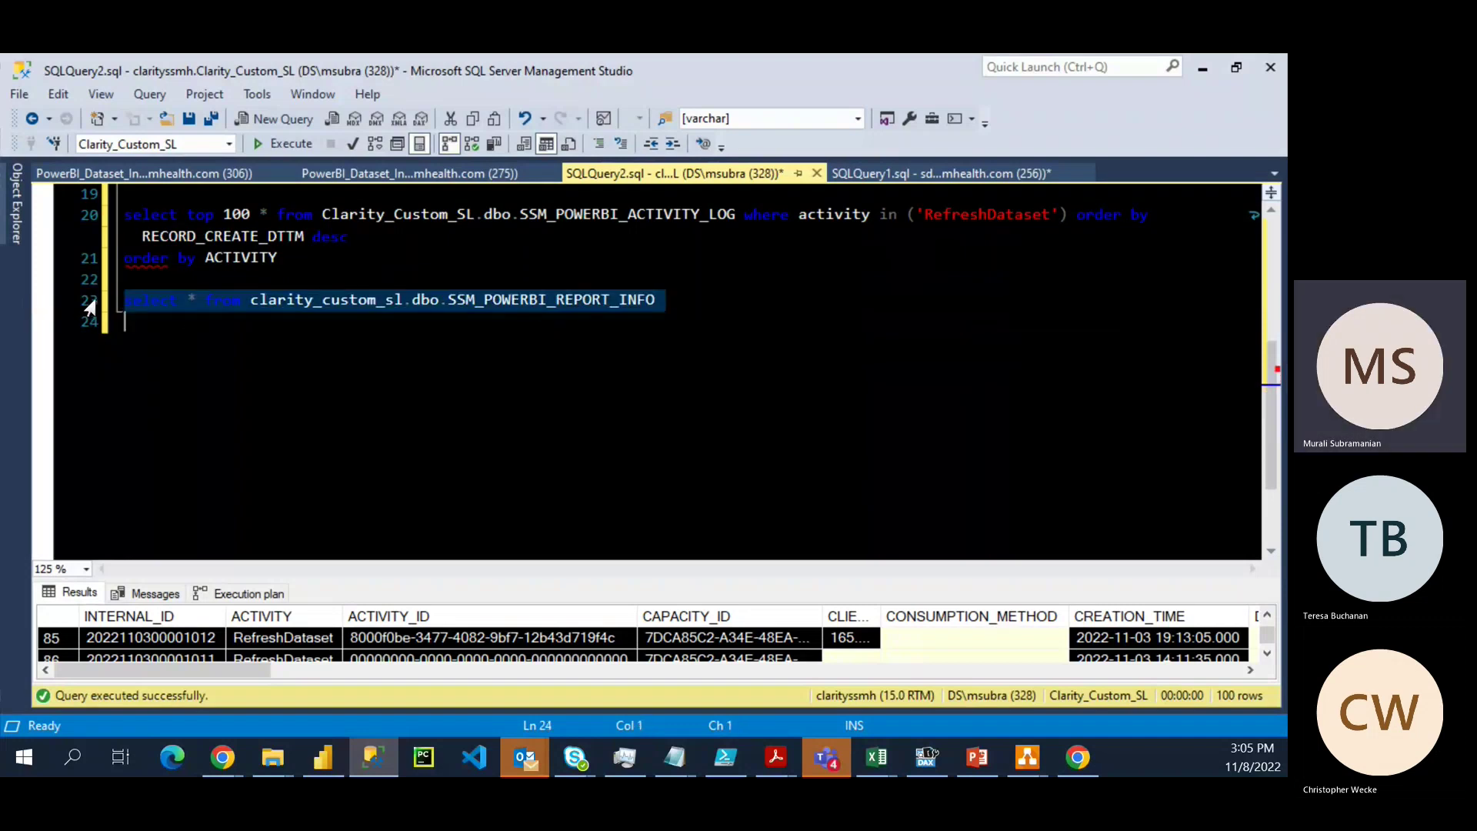
left_click(300, 141)
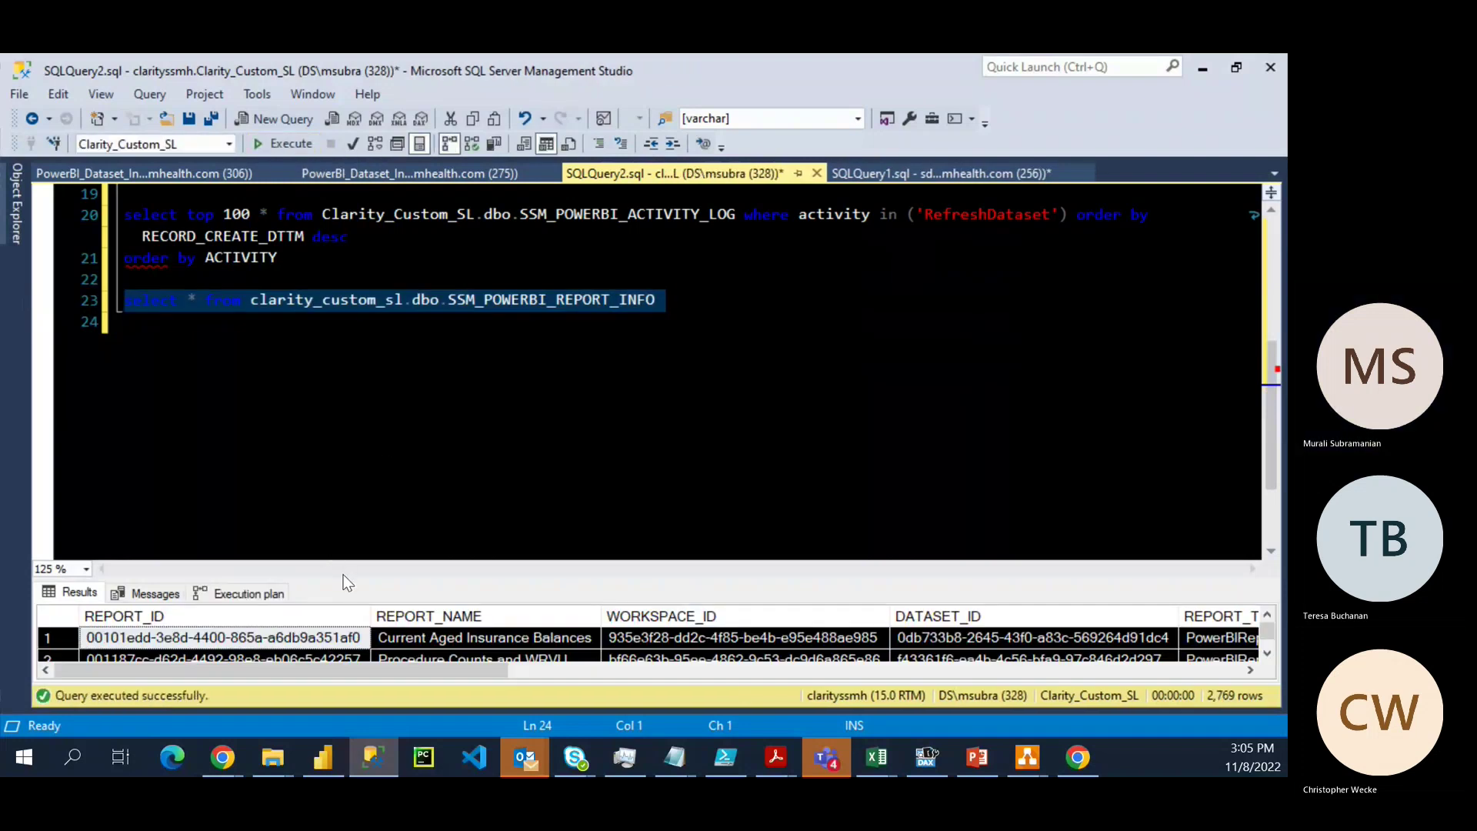
Enlarge the query results area and narrow the WORKSPACE_ID, REPORT_ID and DATASET_ID columns to reveal more report columns
left_click_drag(349, 578, 320, 426)
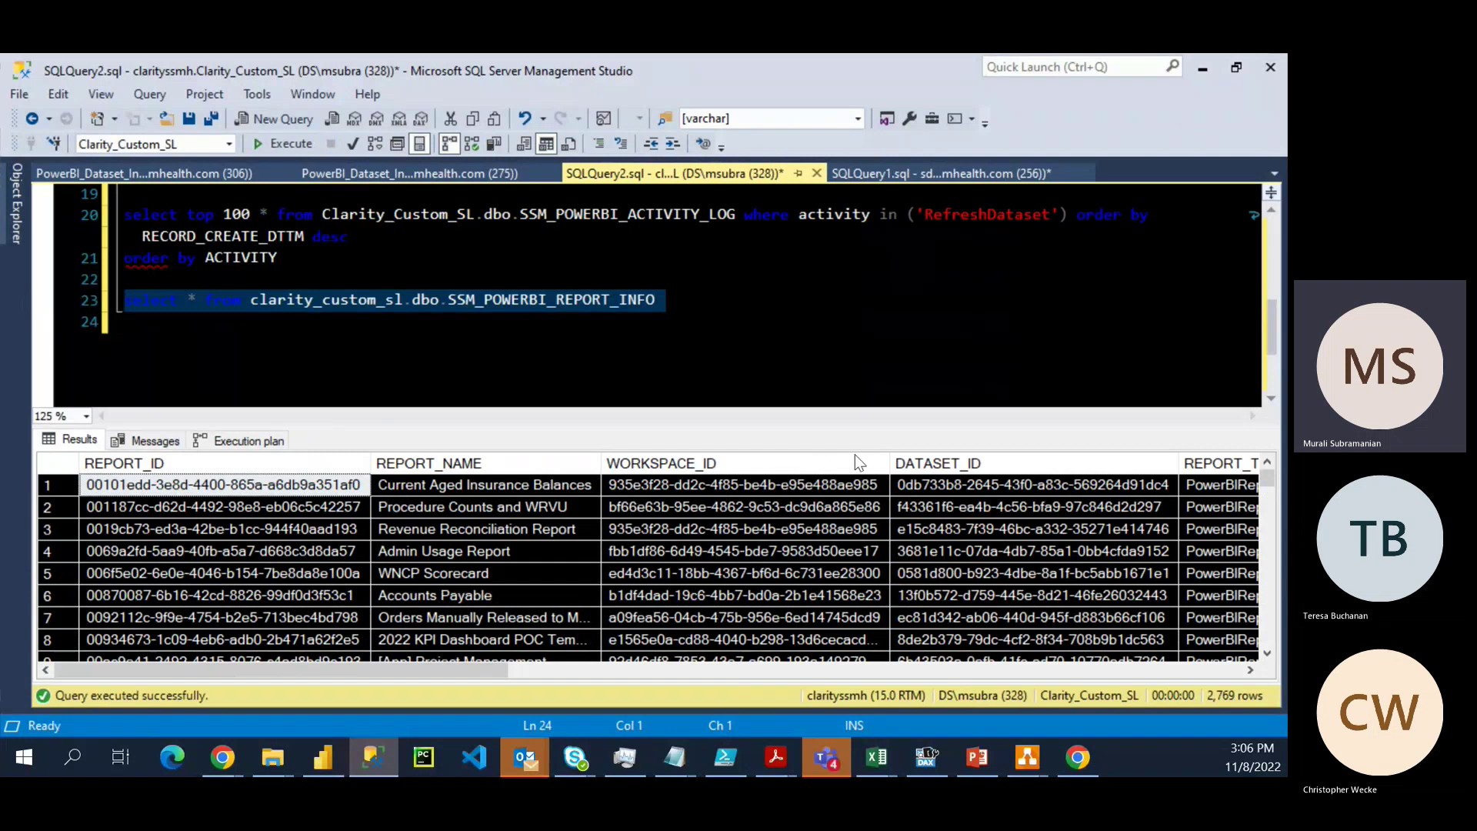
left_click_drag(890, 463, 743, 465)
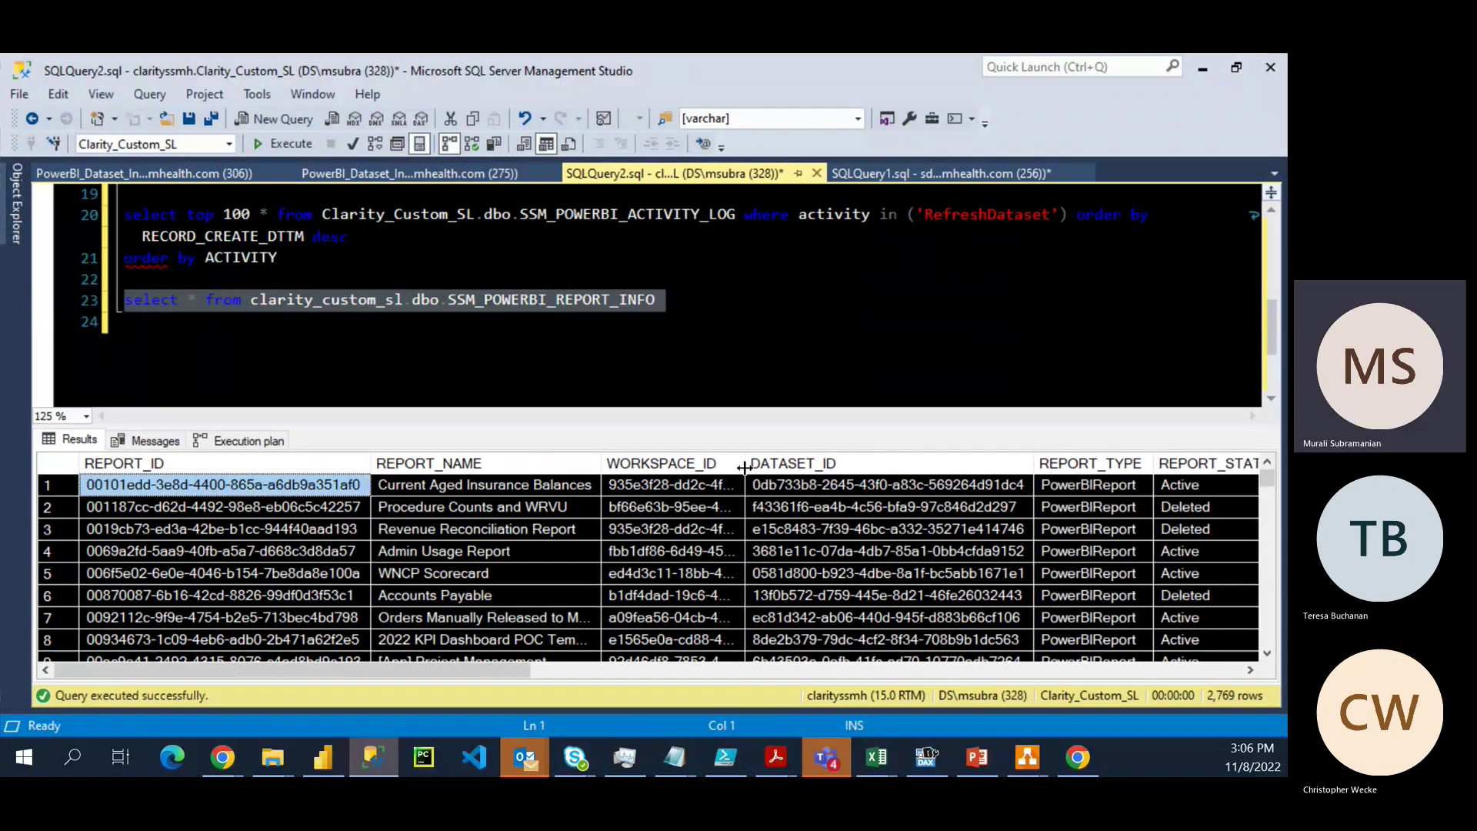
left_click_drag(369, 460, 171, 461)
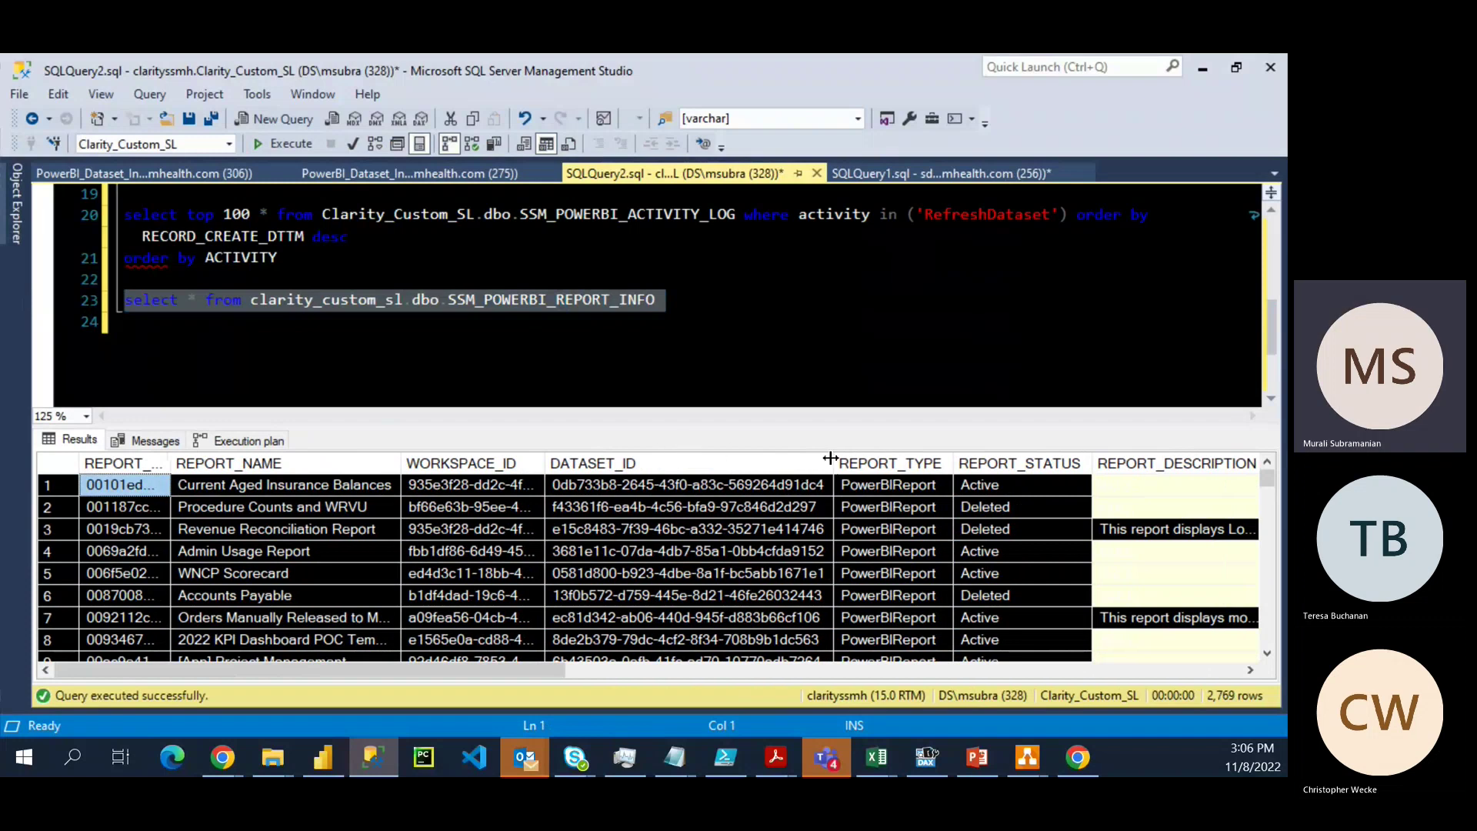
left_click_drag(831, 459, 684, 466)
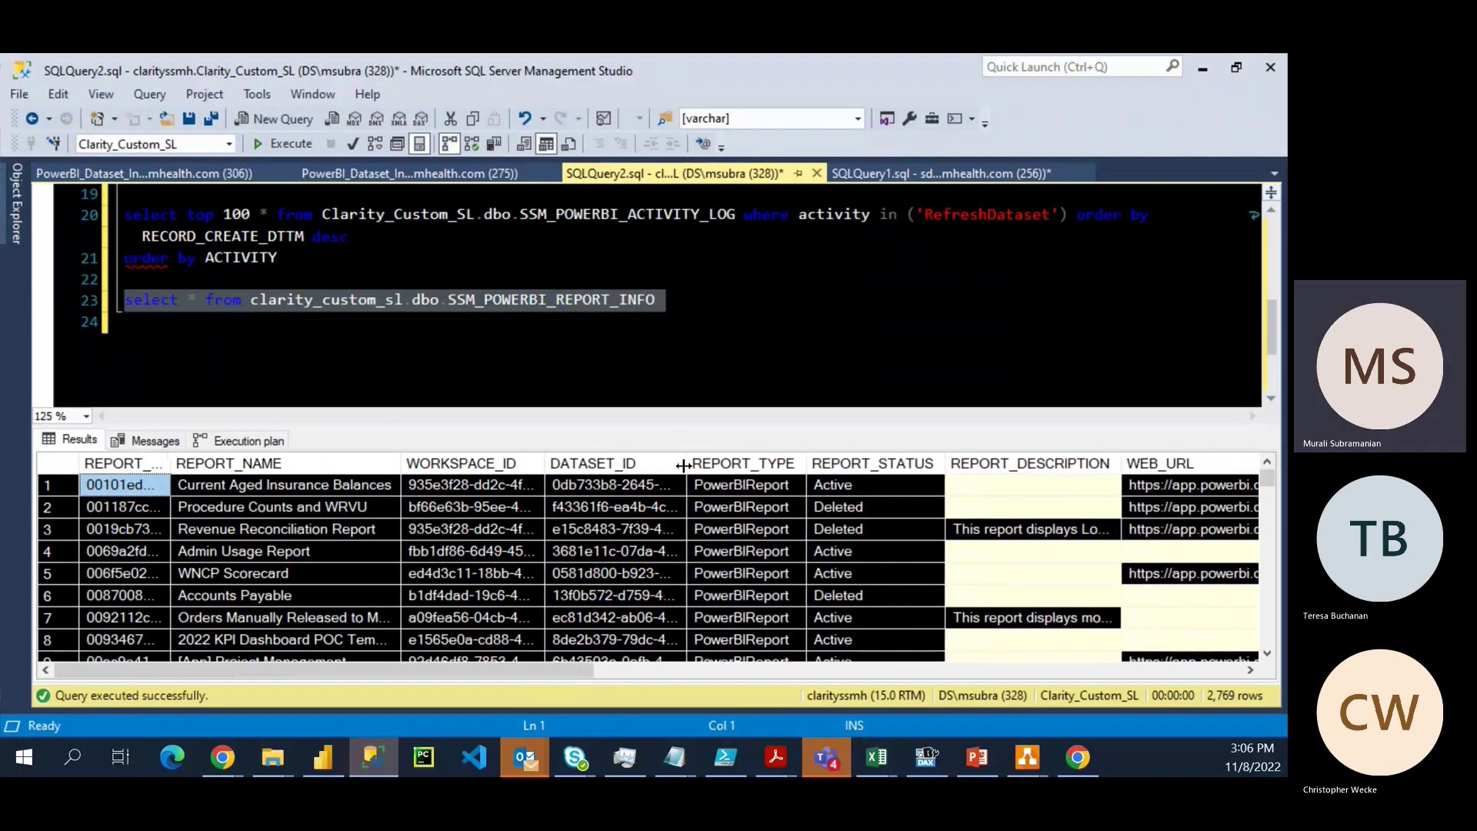